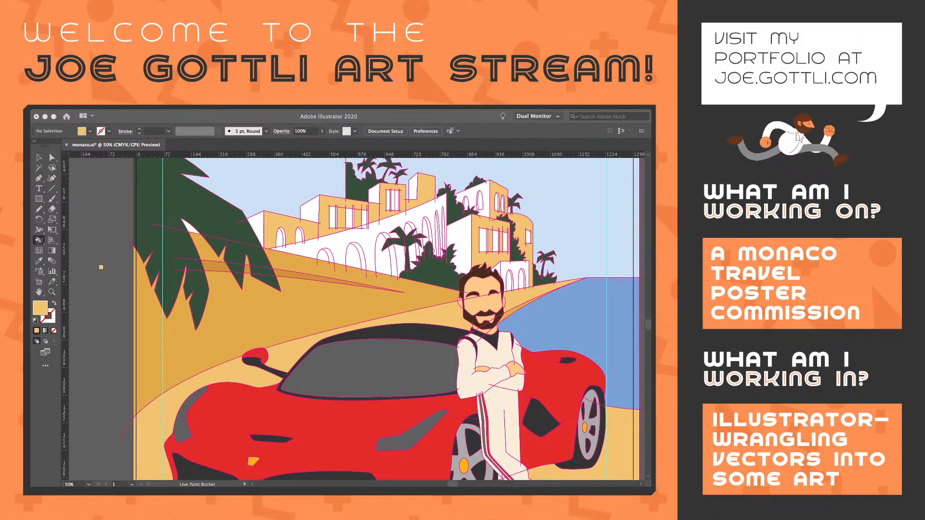
{"action": "key", "text": "i"}
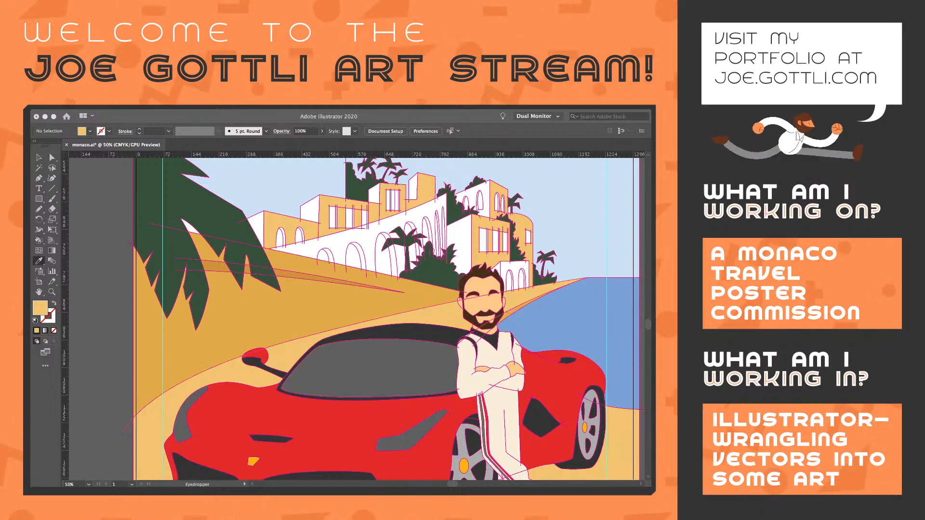
{"action": "left_click", "coordinate": [126, 427]}
{"action": "key", "text": "k"}
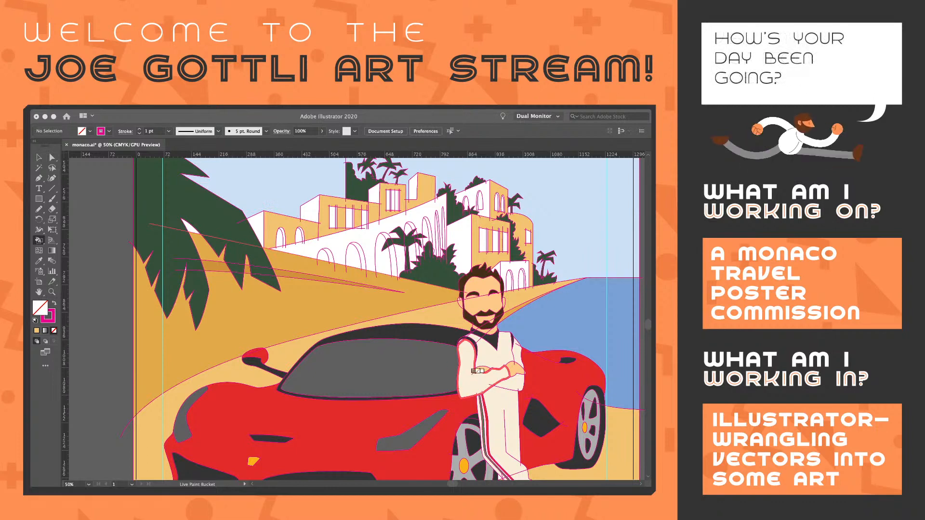
Sample the darker ochre of the hillside and fill the front wall of the small arched building behind the driver's head
{"action": "key", "text": "z"}
{"action": "left_click", "coordinate": [469, 369]}
{"action": "left_click", "coordinate": [453, 293]}
{"action": "left_click", "coordinate": [406, 276]}
{"action": "key", "text": "i"}
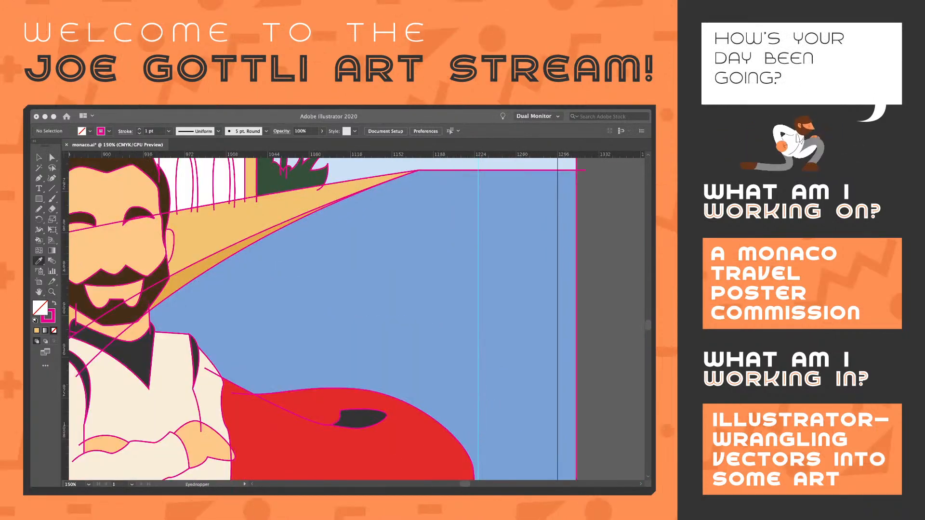
{"action": "left_click_drag", "start_coordinate": [308, 270], "coordinate": [473, 372]}
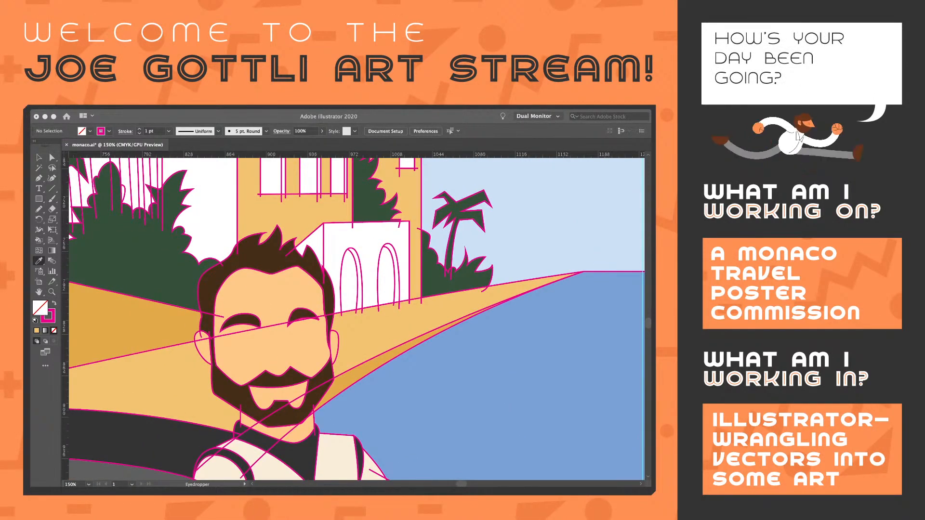
{"action": "key", "text": "k"}
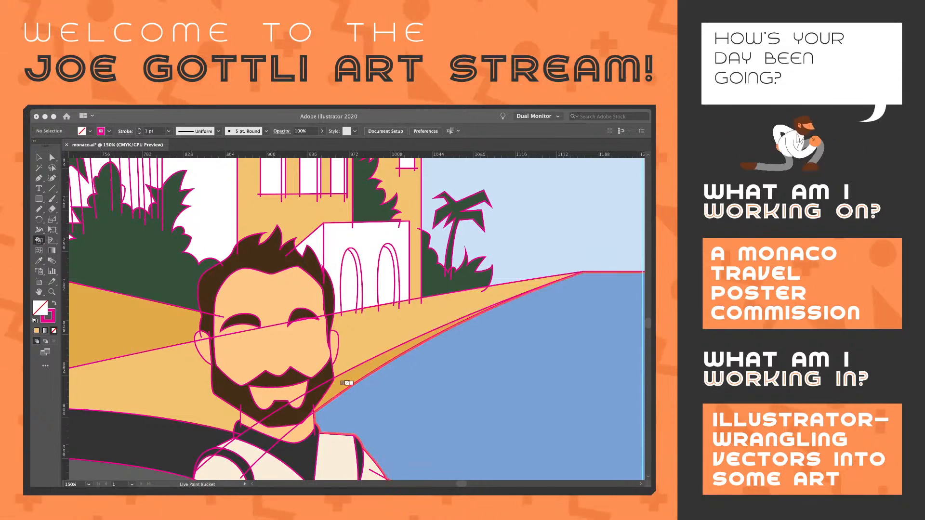
{"action": "key", "text": "i"}
{"action": "left_click", "coordinate": [140, 323]}
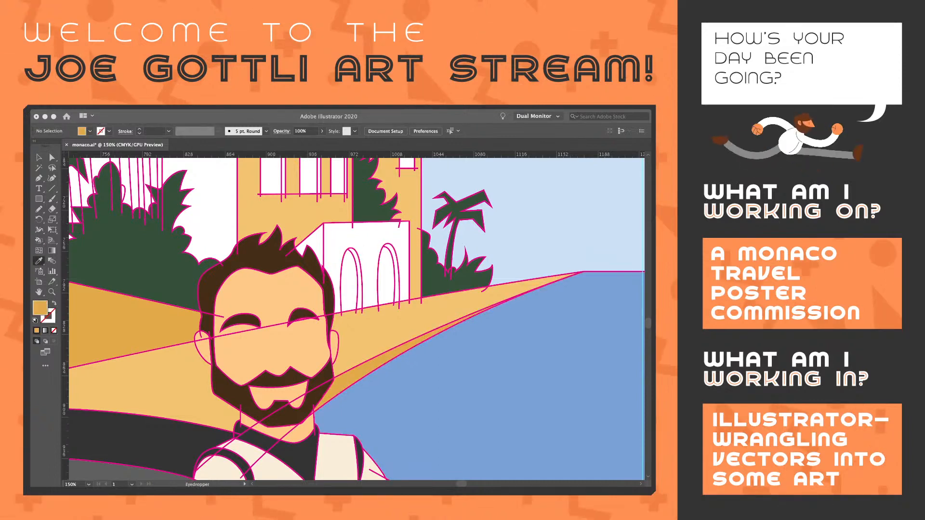
{"action": "key", "text": "k"}
{"action": "left_click", "coordinate": [337, 287]}
Fill the shaded side walls of the front block and the upper arched house with the darker ochre
{"action": "key", "text": "space"}
{"action": "mouse_move", "coordinate": [359, 299]}
{"action": "left_mouse_down"}
{"action": "mouse_move", "coordinate": [382, 416]}
{"action": "mouse_move", "coordinate": [521, 433]}
{"action": "left_mouse_up"}
{"action": "left_click", "coordinate": [372, 328]}
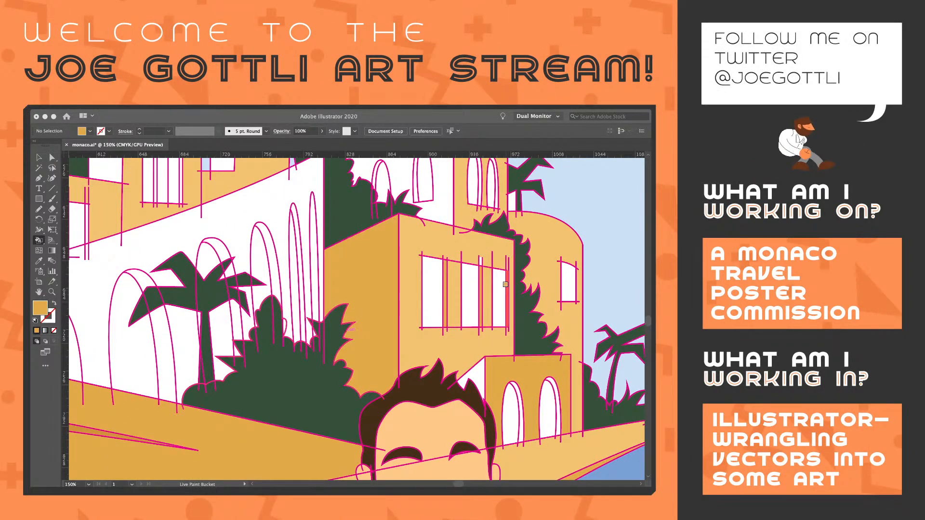
{"action": "scroll", "coordinate": [568, 274], "scroll_direction": "up", "scroll_amount": 5}
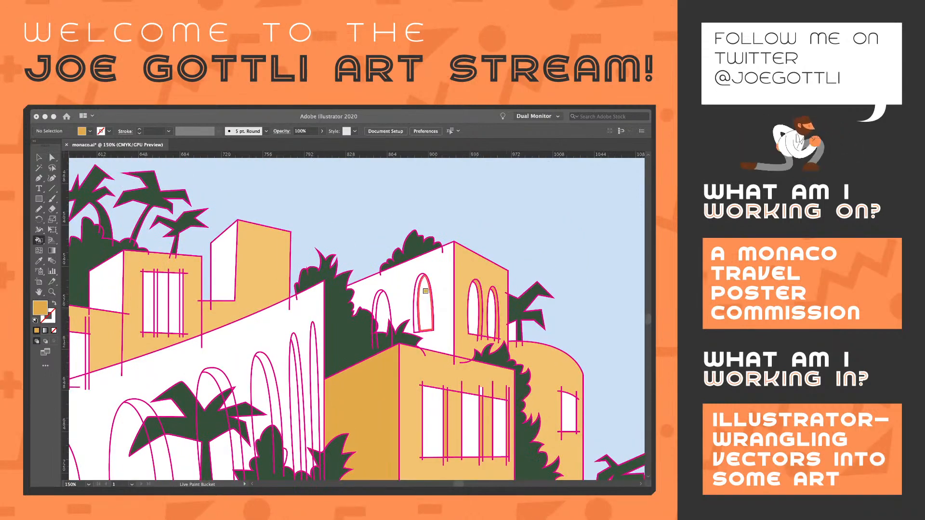
{"action": "left_click", "coordinate": [438, 289]}
Fill the shaded side walls of the tower and middle blocks and their window reveals with the darker ochre
{"action": "left_click_drag", "start_coordinate": [285, 367], "coordinate": [428, 336]}
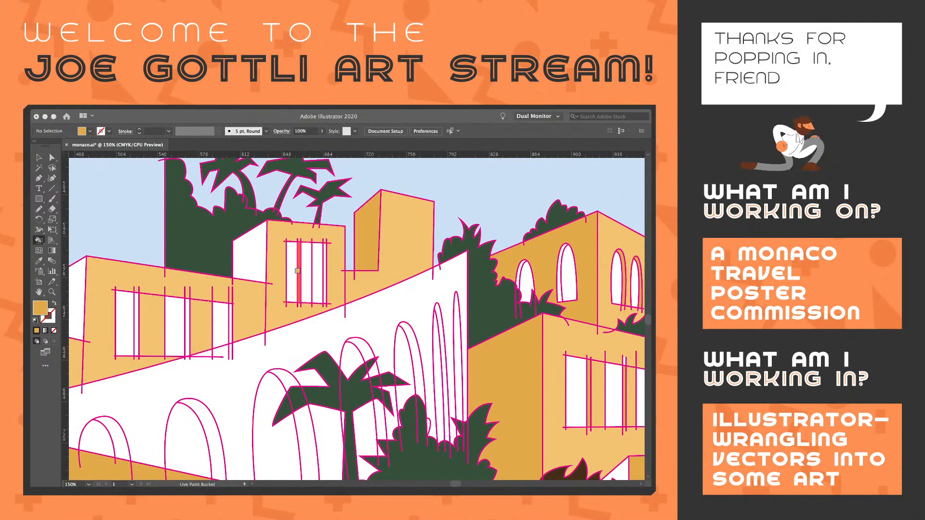
{"action": "scroll", "coordinate": [321, 265], "scroll_direction": "left", "scroll_amount": 5}
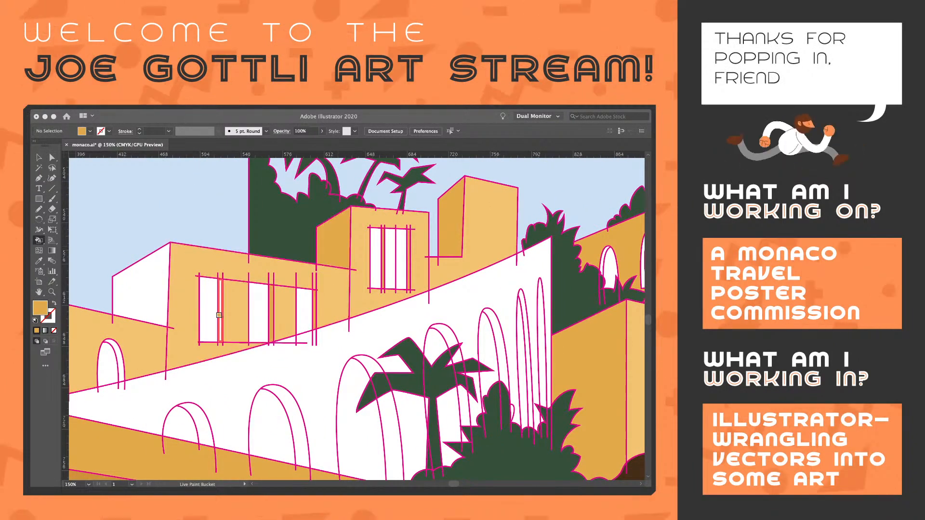
{"action": "scroll", "coordinate": [289, 318], "scroll_direction": "left", "scroll_amount": 10}
{"action": "left_click", "coordinate": [318, 269]}
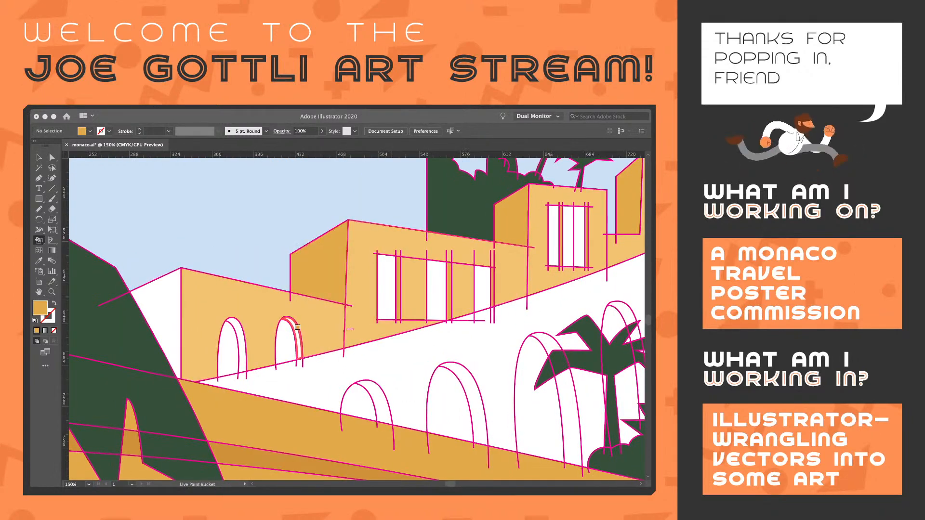
Fill the arch reveals and the shaded side wall of the leftmost building with the darker ochre
{"action": "left_click", "coordinate": [298, 335]}
{"action": "left_click", "coordinate": [241, 334]}
{"action": "scroll", "coordinate": [239, 331], "scroll_direction": "left", "scroll_amount": 8}
{"action": "scroll", "coordinate": [239, 332], "scroll_direction": "down", "scroll_amount": 3}
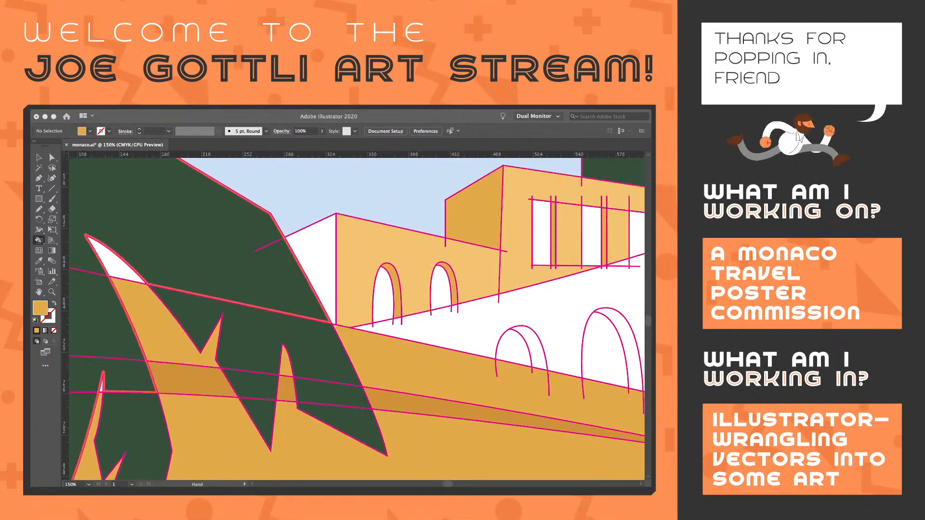
{"action": "left_click", "coordinate": [317, 247]}
Sample the light ochre of the sunlit facades above the long arcade wall as the paint colour
{"action": "scroll", "coordinate": [318, 247], "scroll_direction": "right", "scroll_amount": 15}
{"action": "scroll", "coordinate": [318, 246], "scroll_direction": "down", "scroll_amount": 3}
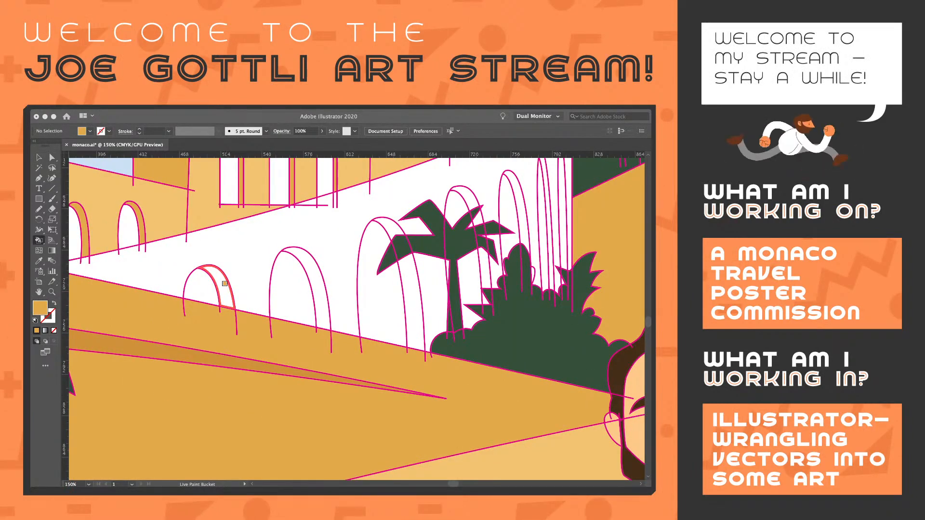
{"action": "scroll", "coordinate": [225, 283], "scroll_direction": "up", "scroll_amount": 5}
{"action": "key", "text": "i"}
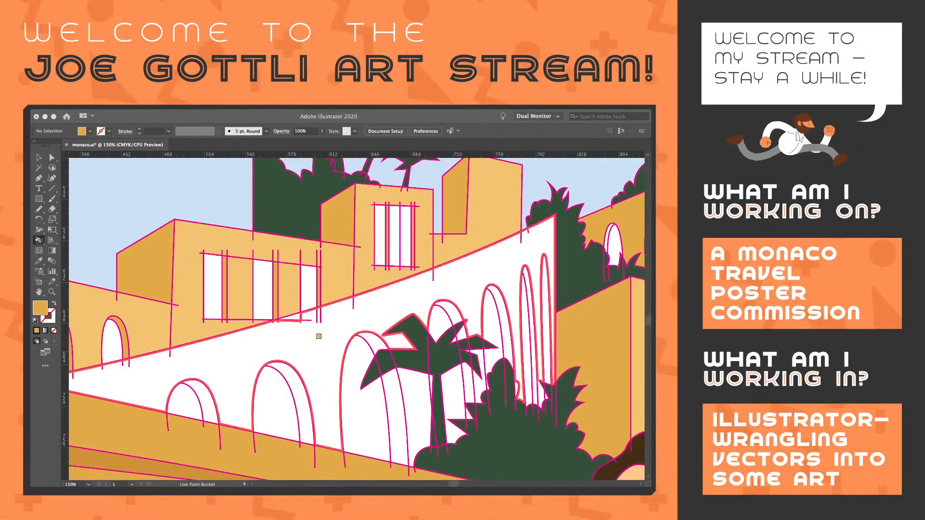
{"action": "left_click", "coordinate": [391, 269]}
Examine the shading of the hillside buildings in the context of the whole poster
{"action": "key", "text": "z"}
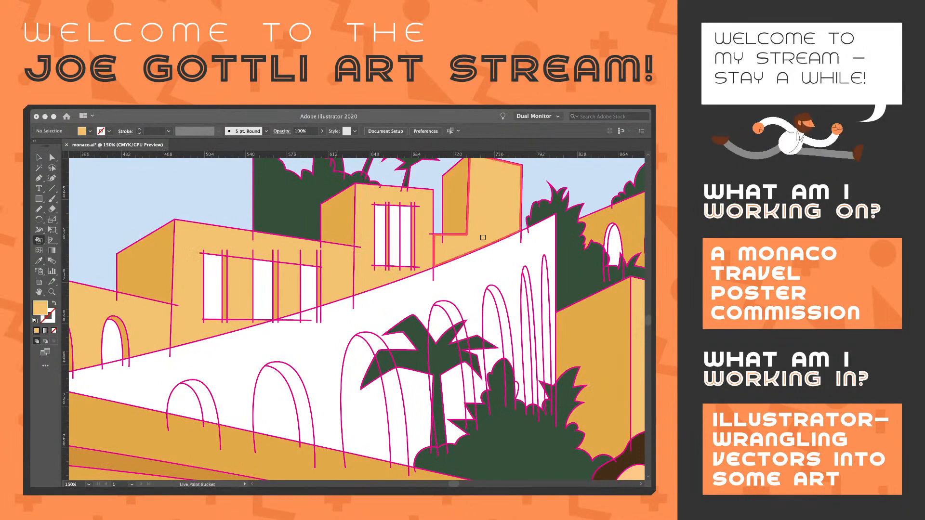
{"action": "left_click", "coordinate": [385, 299], "text": "alt"}
{"action": "left_click", "coordinate": [385, 299], "text": "alt"}
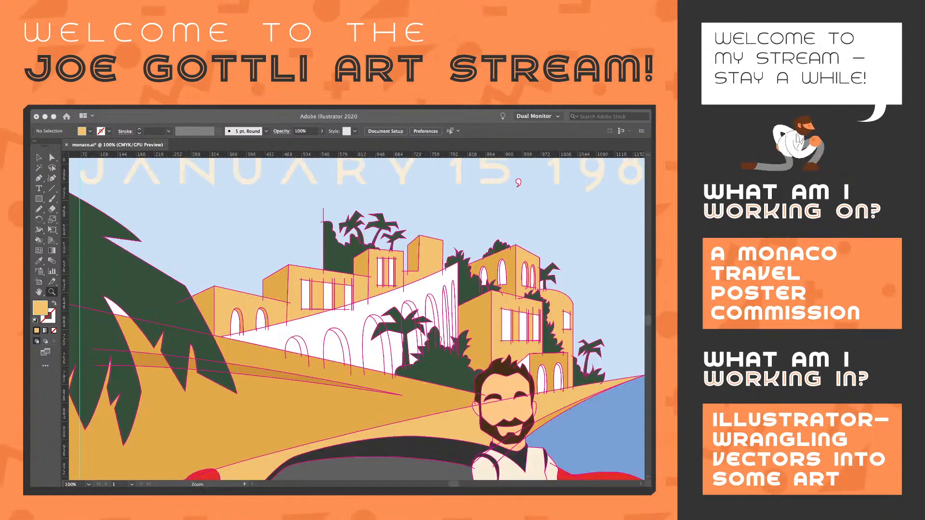
{"action": "left_click", "coordinate": [386, 298], "text": "alt"}
{"action": "left_click", "coordinate": [386, 297], "text": "alt"}
{"action": "left_click", "coordinate": [388, 297], "text": "alt"}
{"action": "left_click", "coordinate": [388, 296], "text": "alt"}
{"action": "left_click", "coordinate": [470, 332]}
{"action": "left_click", "coordinate": [392, 236]}
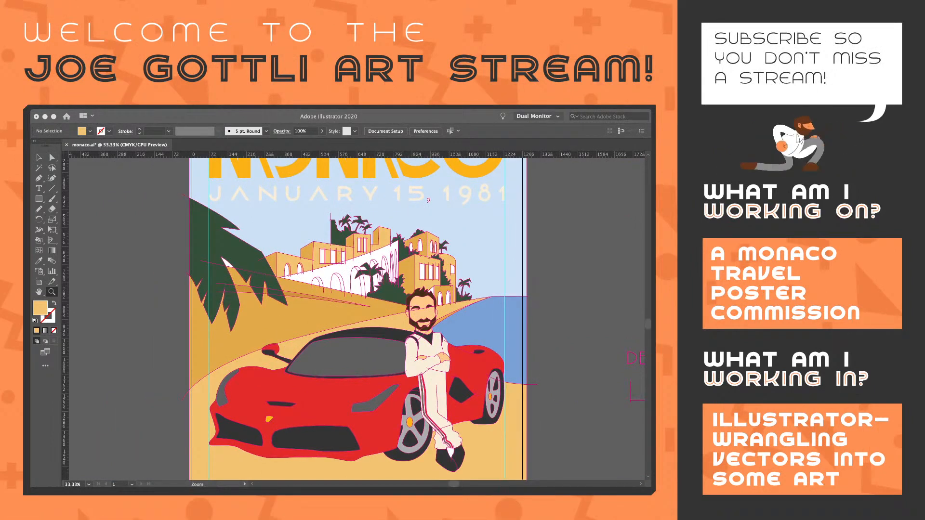
{"action": "left_click", "coordinate": [239, 245]}
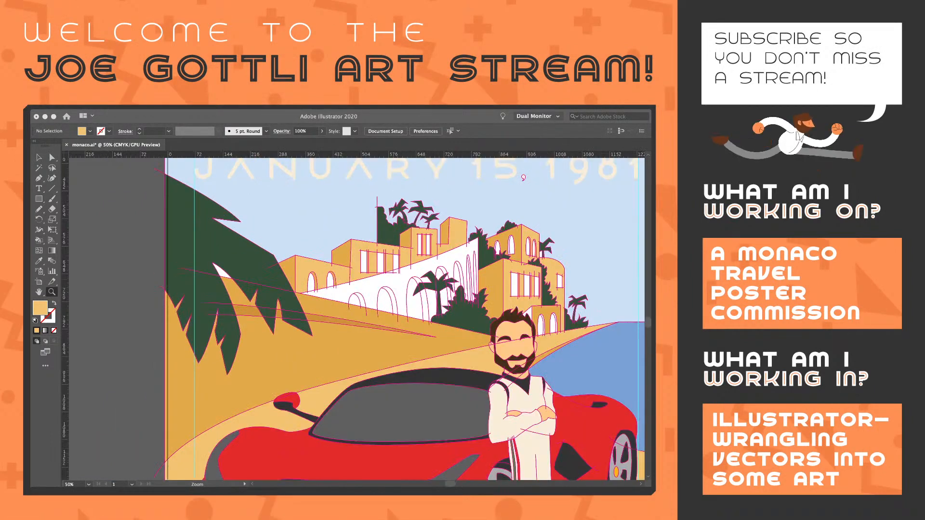
{"action": "left_click", "coordinate": [629, 344]}
Fill the long arcade wall with a pale peach and its arch reveals with the light ochre
{"action": "key", "text": "i"}
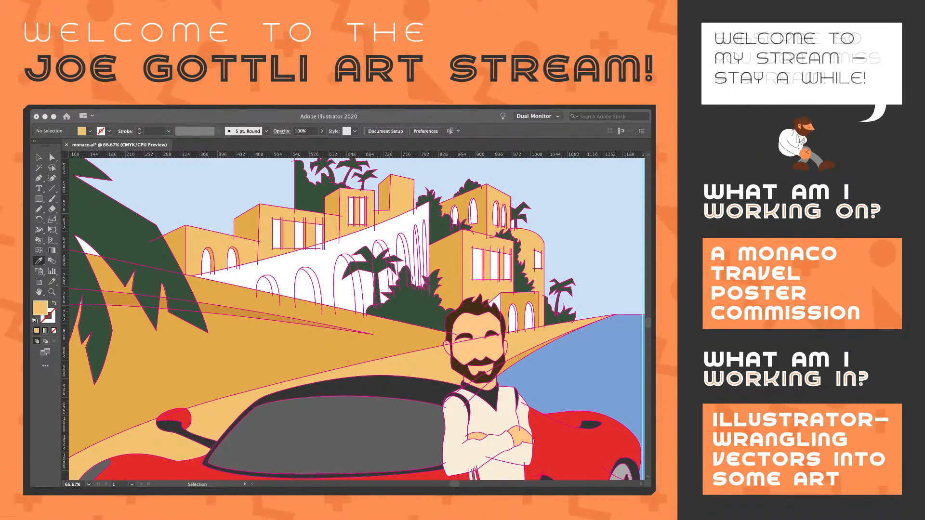
{"action": "key", "text": "k"}
{"action": "left_click", "coordinate": [282, 257]}
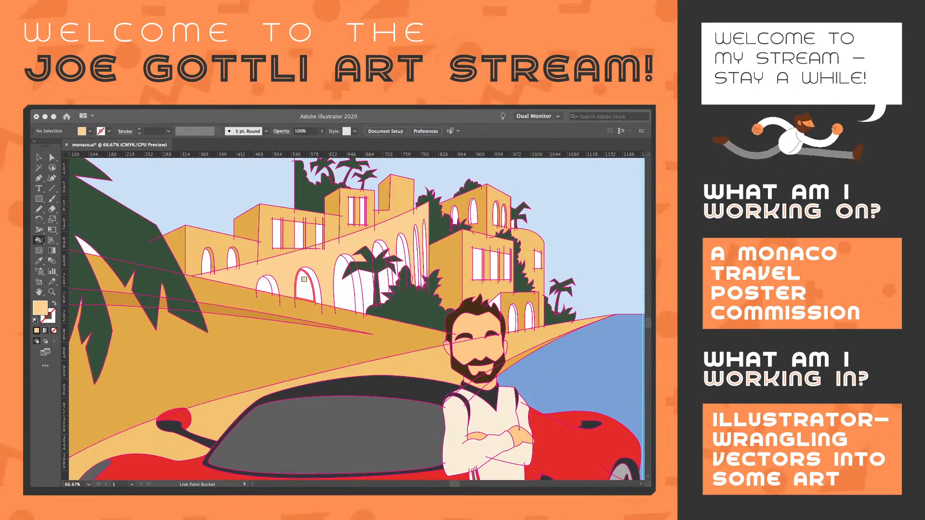
{"action": "key", "text": "i"}
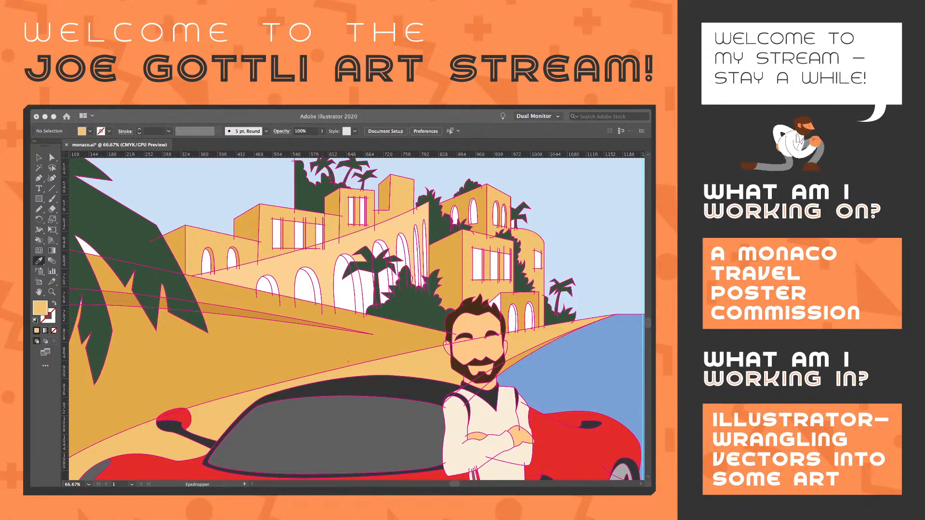
{"action": "key", "text": "k"}
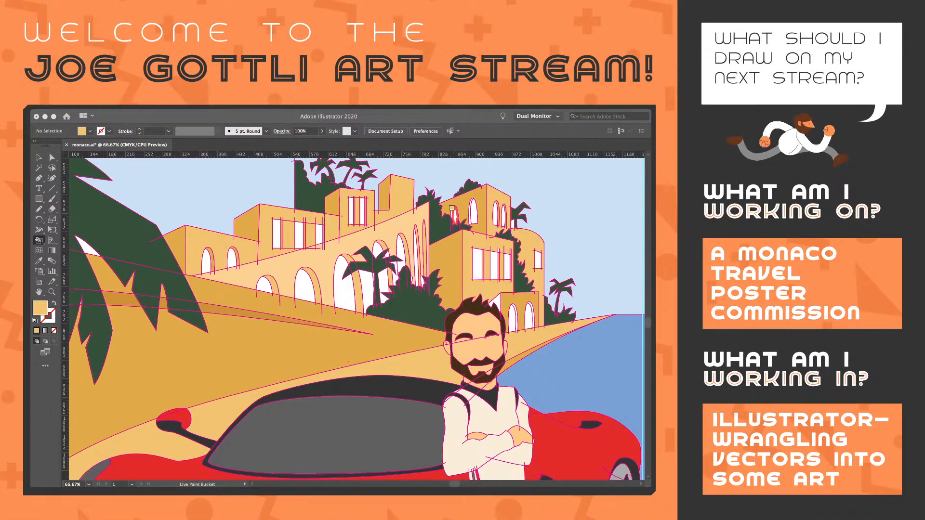
Try filling the arcade's arch openings with the darker ochre
{"action": "key", "text": "i"}
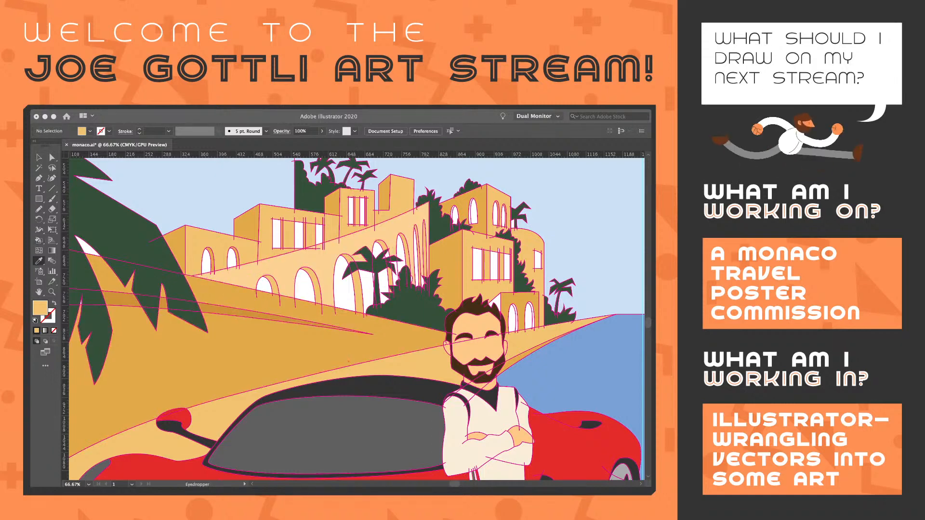
{"action": "left_click", "coordinate": [258, 253]}
{"action": "key", "text": "k"}
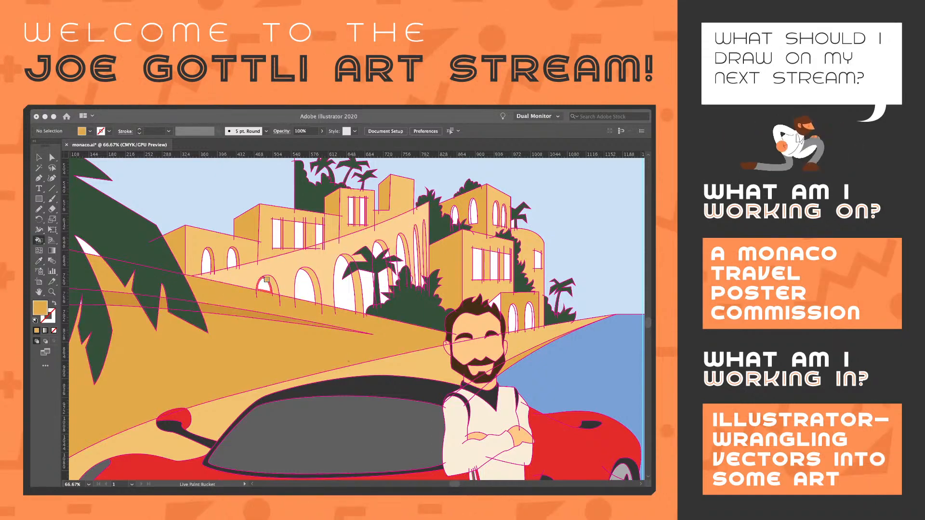
{"action": "left_click", "coordinate": [266, 280]}
{"action": "left_click", "coordinate": [301, 283]}
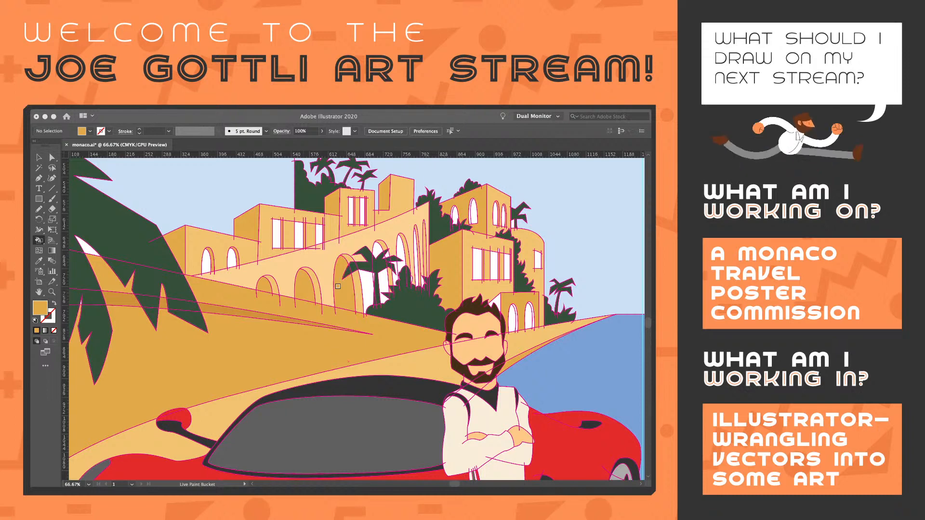
{"action": "key", "text": "v"}
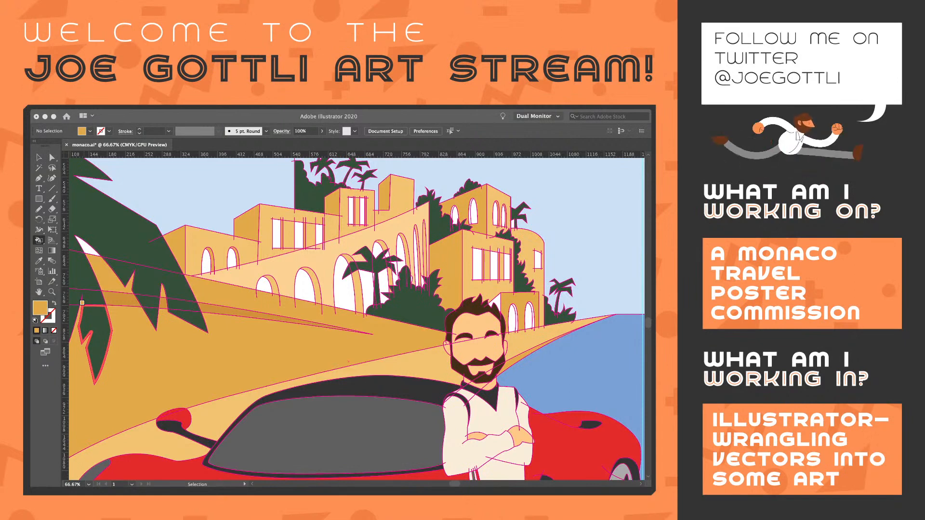
Fill the arch openings along the arcade wall with dark brown
{"action": "key", "text": "k"}
{"action": "key", "text": "Left"}
{"action": "left_click", "coordinate": [337, 285]}
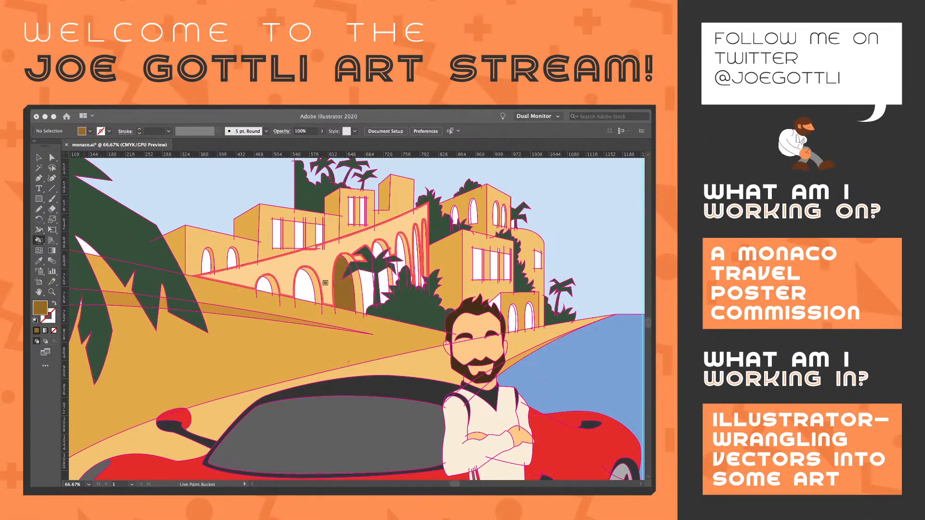
{"action": "left_click", "coordinate": [304, 283]}
{"action": "left_click", "coordinate": [259, 281]}
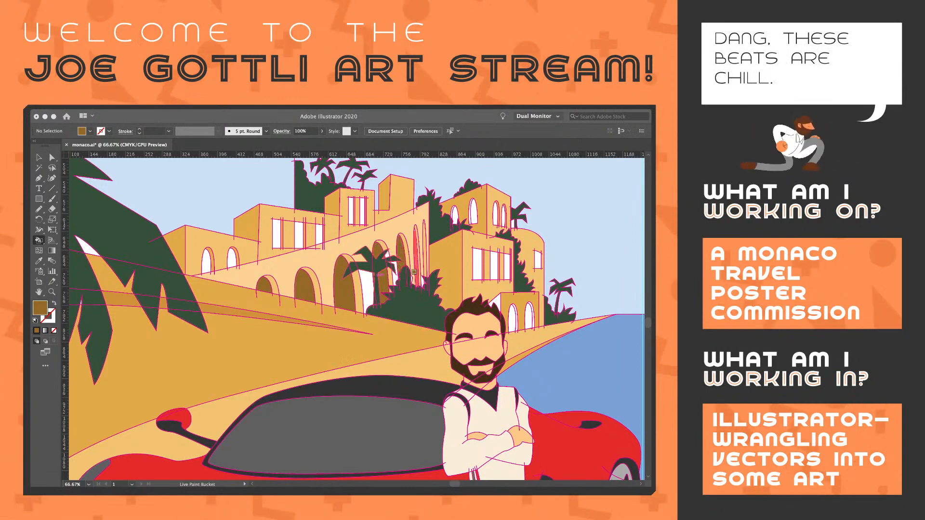
{"action": "left_click", "coordinate": [416, 271]}
Sample the wall's pale peach and the light ochre and fill the remaining white patches around the arcade's palm tree
{"action": "key", "text": "z"}
{"action": "double_click", "coordinate": [395, 286]}
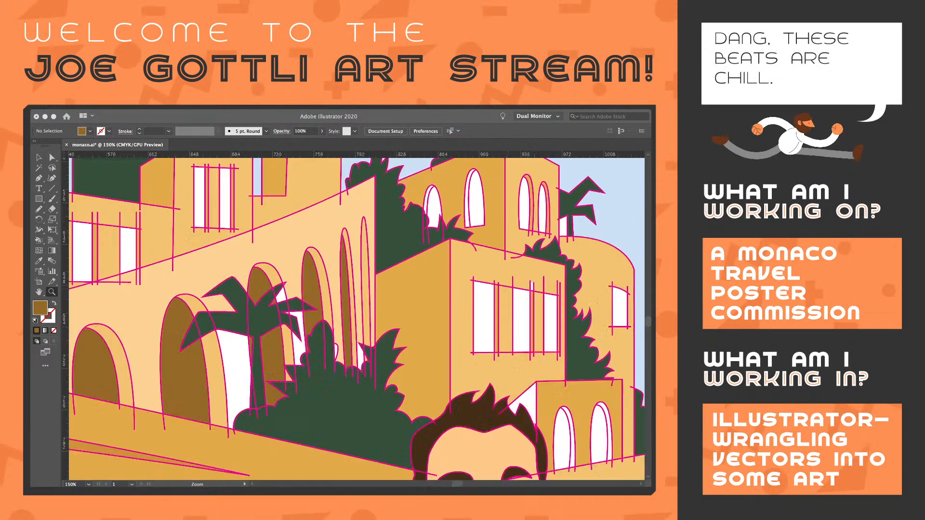
{"action": "key", "text": "i"}
{"action": "left_click", "coordinate": [328, 229]}
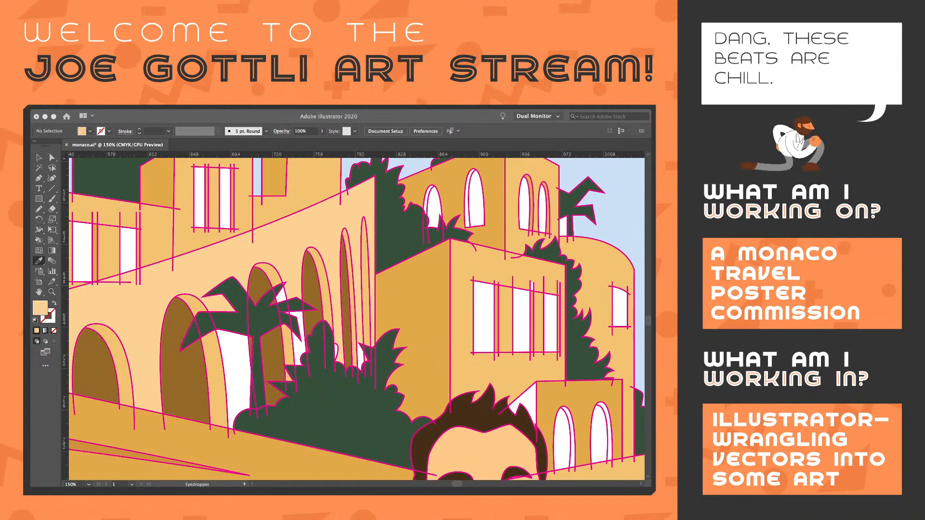
{"action": "key", "text": "k"}
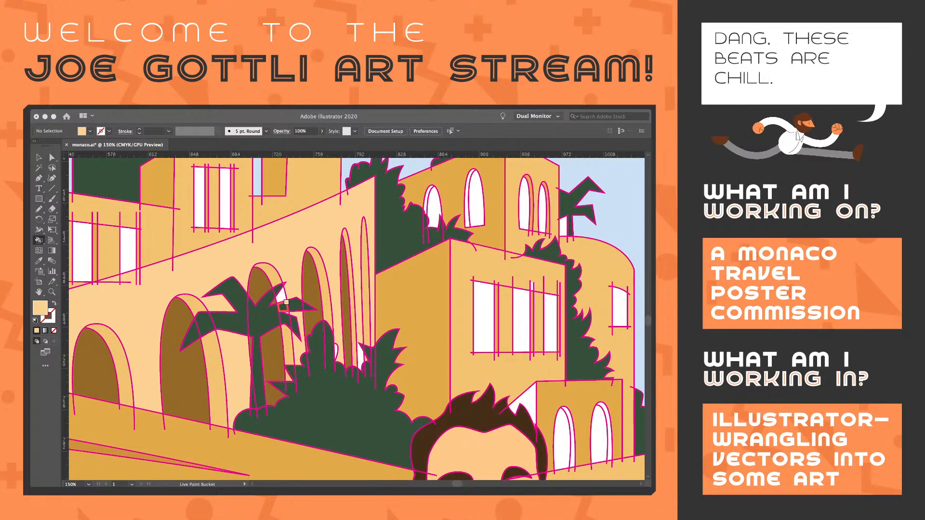
{"action": "key", "text": "i"}
{"action": "key", "text": "k"}
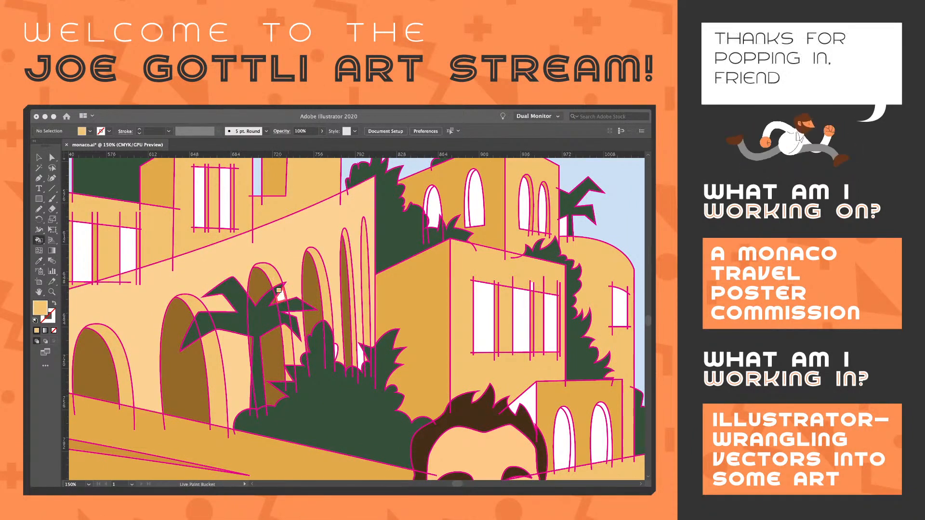
Sample the foliage's dark green and the wall's pale peach and fill the remaining white patches around the arcade's palm and bush
{"action": "left_click", "coordinate": [318, 362], "text": "alt"}
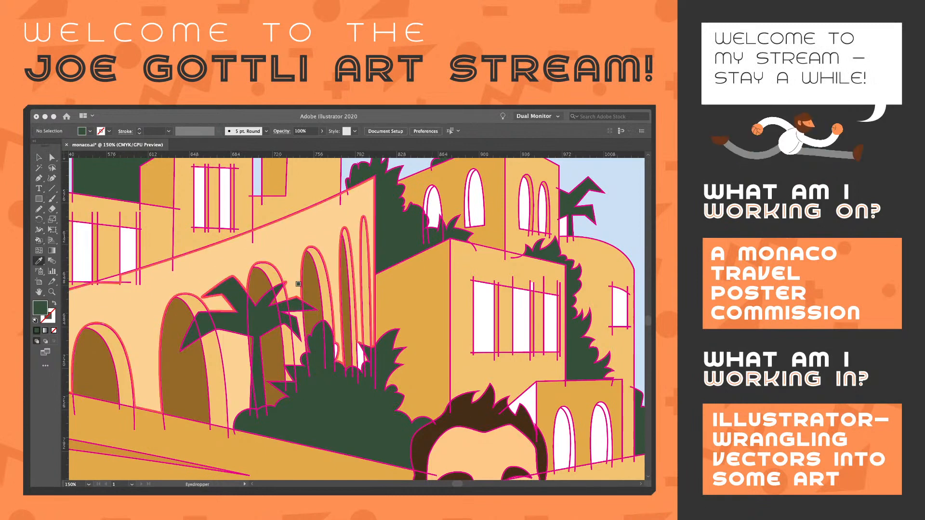
{"action": "key", "text": "i"}
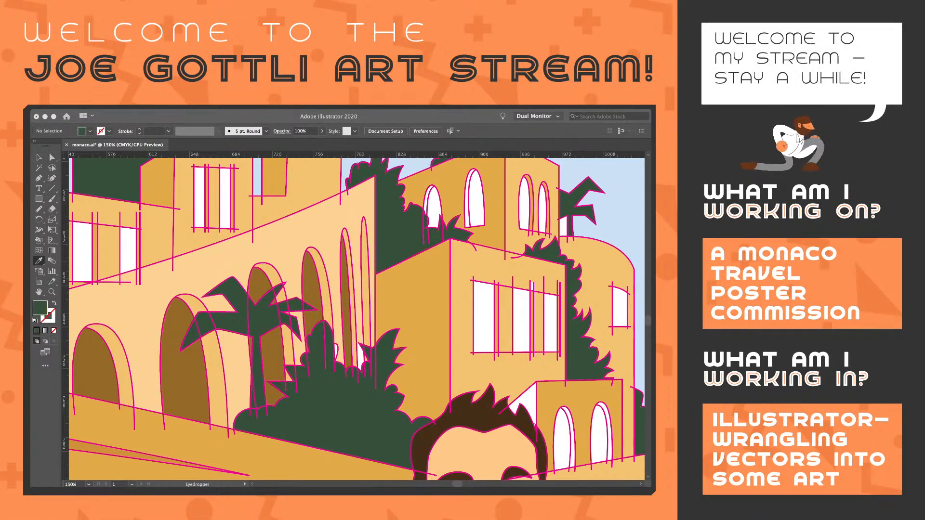
{"action": "key", "text": "k"}
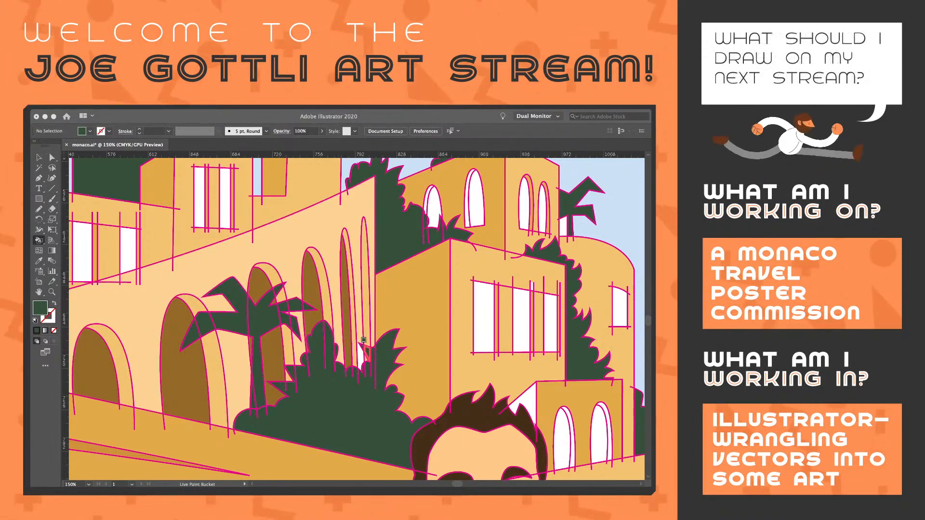
{"action": "key", "text": "i"}
{"action": "key", "text": "k"}
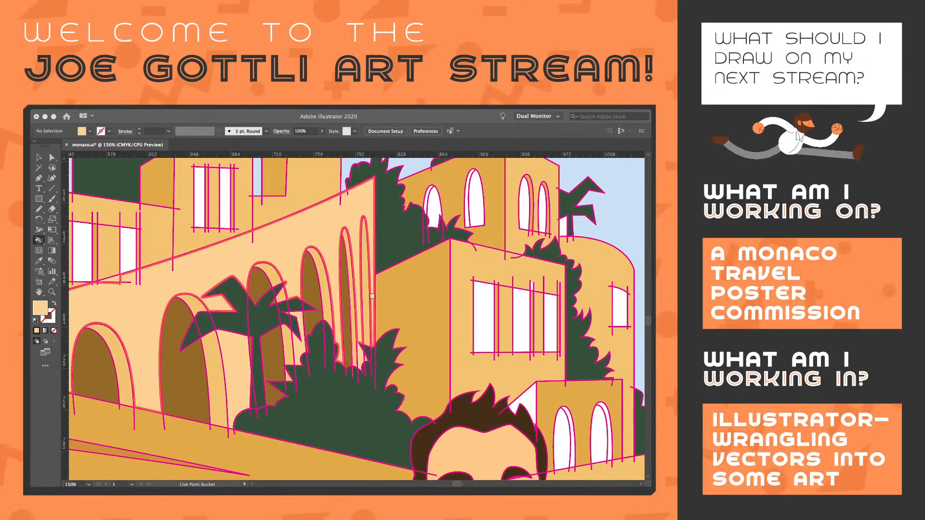
Sample the arch openings' dark brown and fill the three wide window panes of the block building beside the arcade
{"action": "key", "text": "i"}
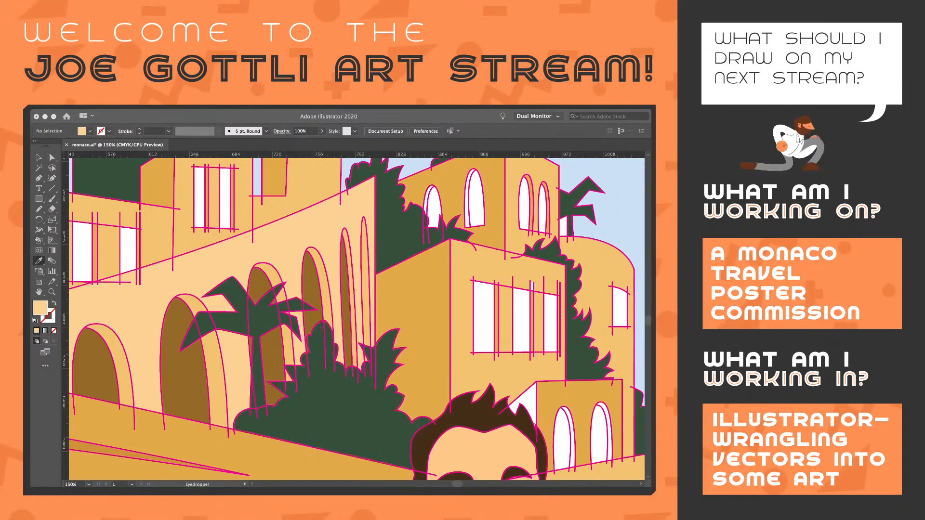
{"action": "left_click", "coordinate": [312, 294]}
{"action": "key", "text": "k"}
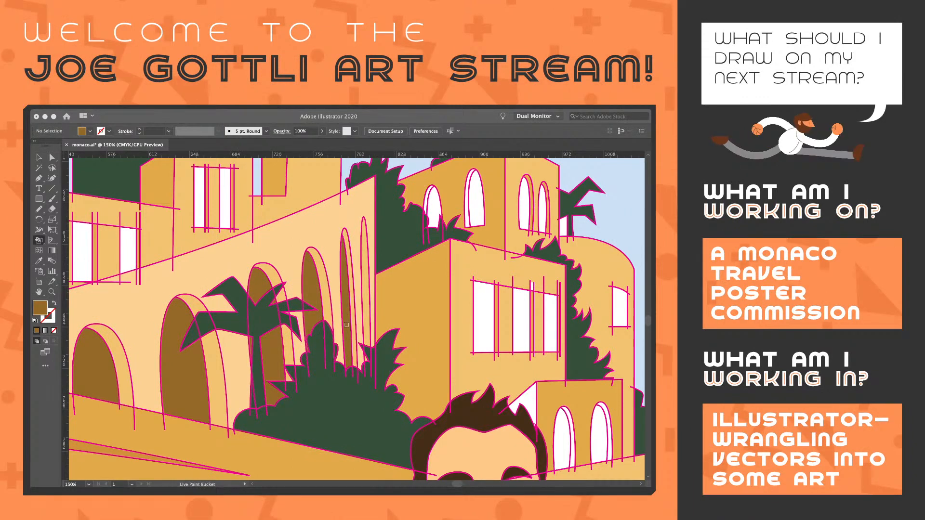
{"action": "left_click", "coordinate": [482, 319]}
{"action": "left_click", "coordinate": [519, 319]}
{"action": "left_click", "coordinate": [548, 320]}
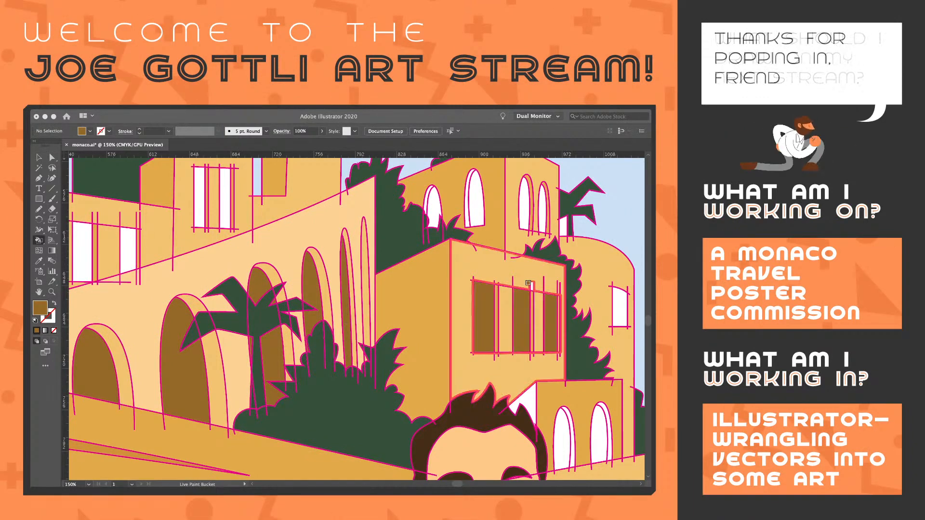
Sample the block building's light ochre wall and fill the white sliver beside its window panes
{"action": "key", "text": "i"}
{"action": "left_click", "coordinate": [534, 367]}
{"action": "key", "text": "k"}
{"action": "left_click", "coordinate": [532, 288]}
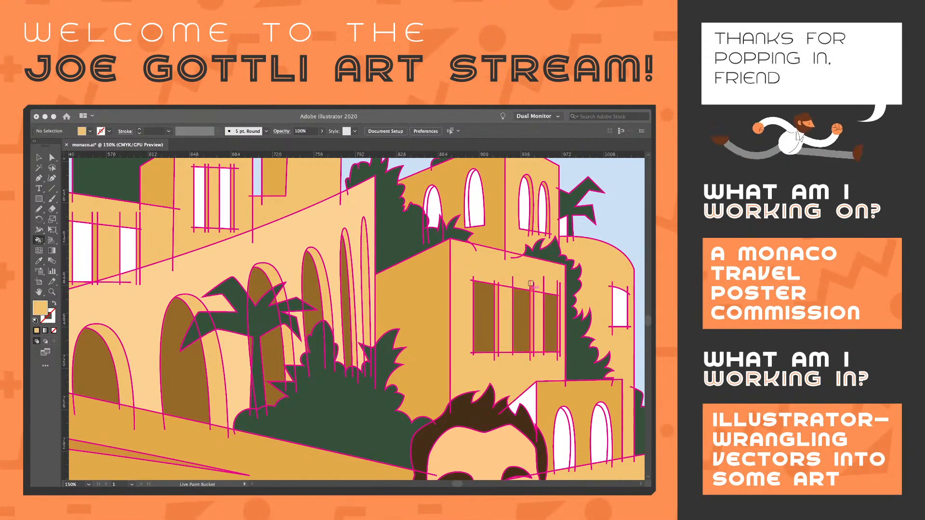
Fill the small annex's two arch openings, the round tower's window and the upper building's paired arches with the dark brown
{"action": "left_click_drag", "start_coordinate": [506, 313], "coordinate": [353, 299]}
{"action": "key", "text": "i"}
{"action": "left_click", "coordinate": [331, 304]}
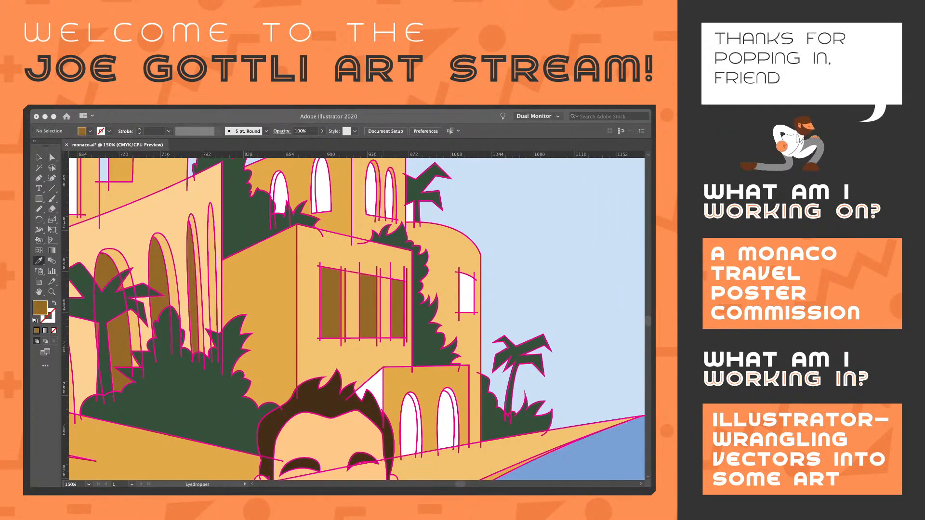
{"action": "key", "text": "k"}
{"action": "left_click", "coordinate": [352, 303]}
{"action": "left_click", "coordinate": [410, 420]}
{"action": "left_click", "coordinate": [445, 419]}
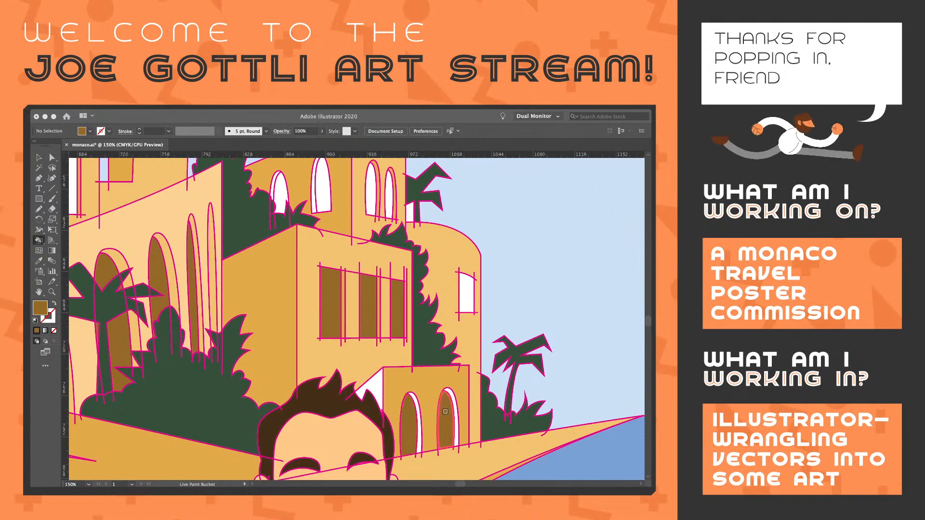
{"action": "left_click", "coordinate": [466, 293]}
{"action": "left_click", "coordinate": [371, 190]}
{"action": "left_click", "coordinate": [389, 190]}
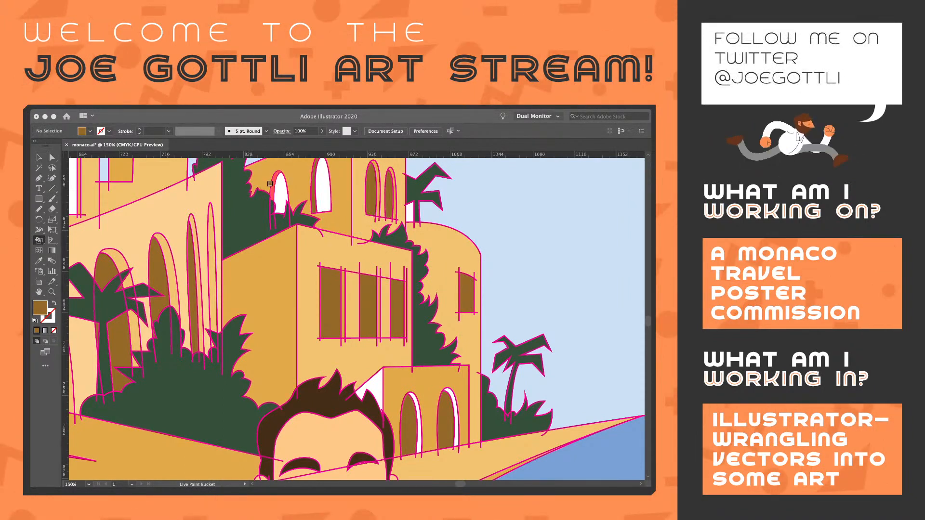
Fill the window panes of the two upper buildings and the two arch openings of the lowest building with dark brown
{"action": "left_click_drag", "start_coordinate": [311, 196], "coordinate": [609, 350]}
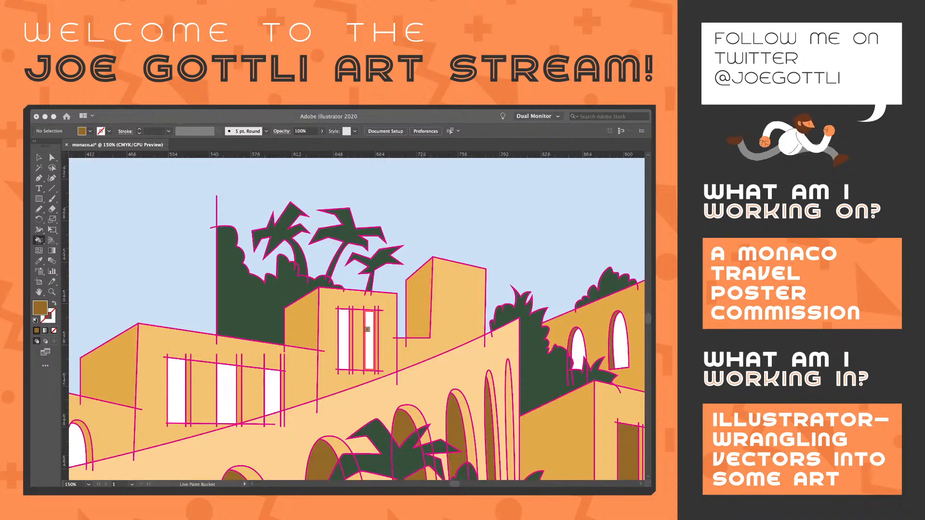
{"action": "left_click", "coordinate": [368, 330]}
{"action": "left_click", "coordinate": [344, 334]}
{"action": "left_click", "coordinate": [271, 392]}
{"action": "left_click", "coordinate": [220, 388]}
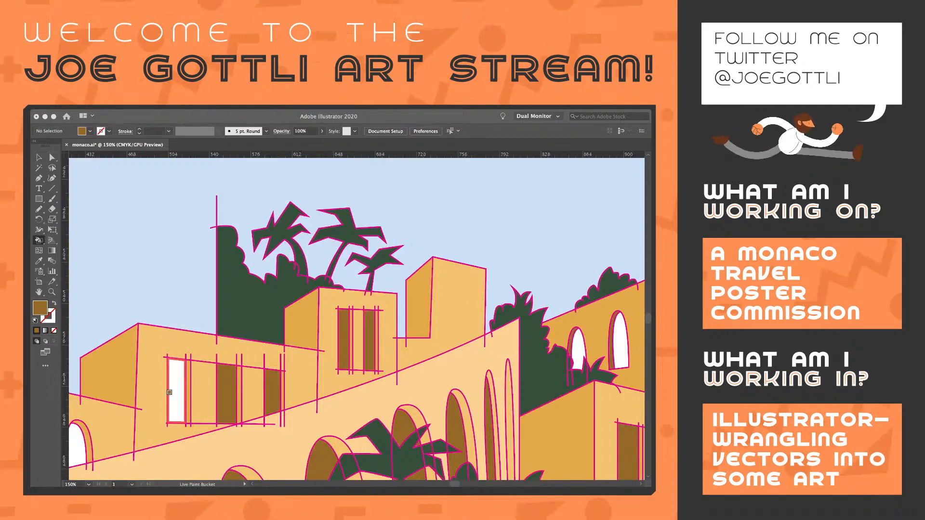
{"action": "left_click", "coordinate": [169, 392]}
{"action": "left_click_drag", "start_coordinate": [169, 392], "coordinate": [466, 260]}
{"action": "left_click", "coordinate": [372, 313]}
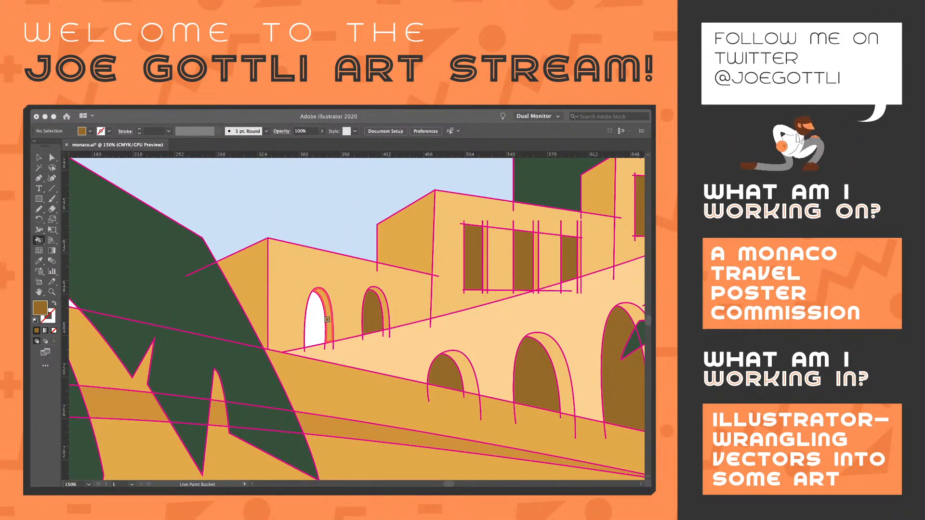
{"action": "left_click", "coordinate": [316, 319]}
{"action": "key", "text": "z"}
{"action": "left_click", "coordinate": [281, 317], "text": "alt"}
{"action": "left_click", "coordinate": [282, 317], "text": "alt"}
{"action": "left_click", "coordinate": [281, 317], "text": "alt"}
{"action": "left_click", "coordinate": [281, 317], "text": "alt"}
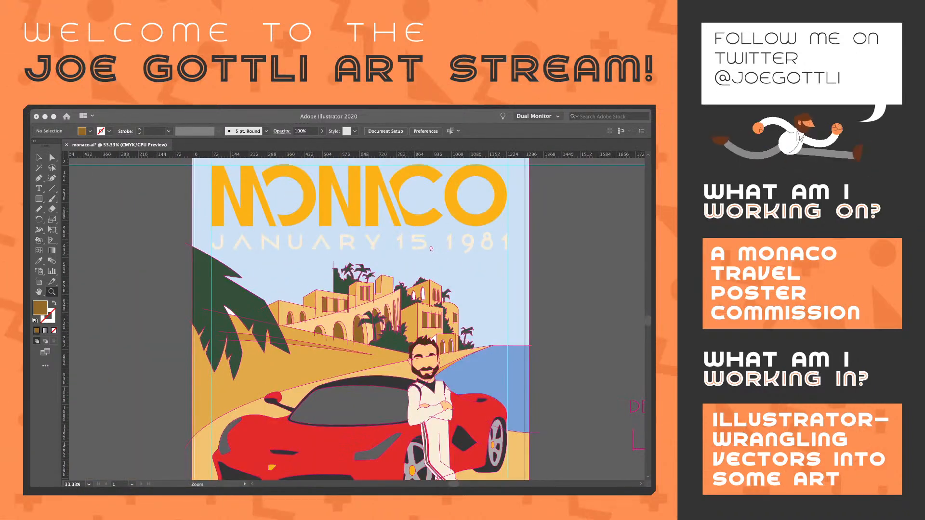
{"action": "left_click", "coordinate": [243, 313]}
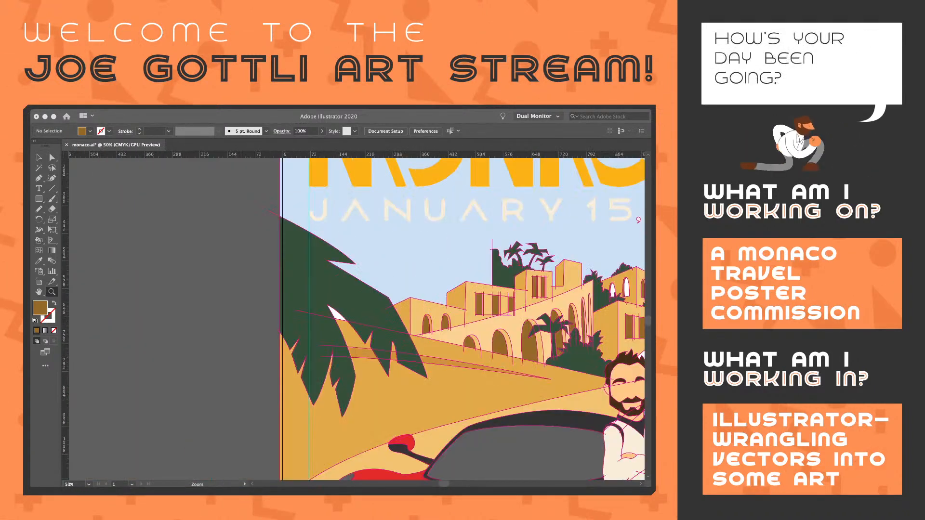
{"action": "left_click_drag", "start_coordinate": [243, 312], "coordinate": [163, 295]}
{"action": "key", "text": "i"}
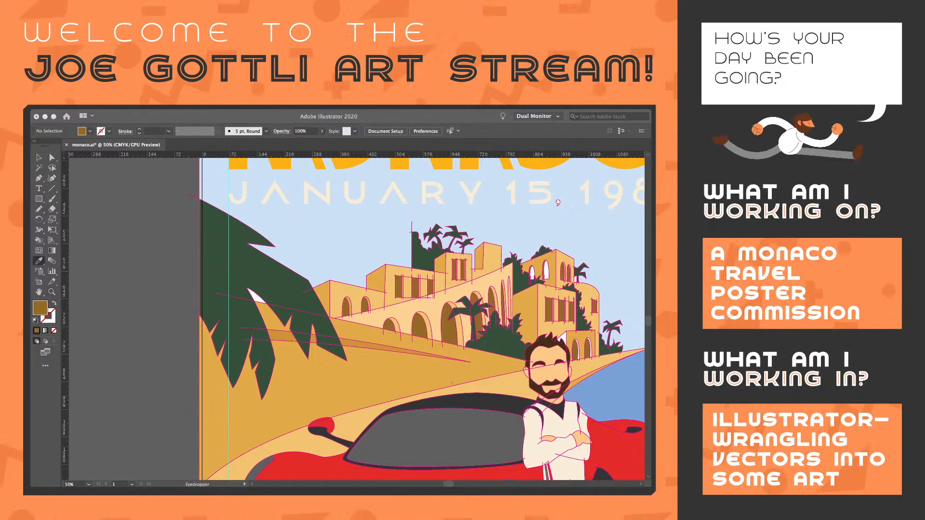
{"action": "left_click_drag", "start_coordinate": [558, 203], "coordinate": [393, 165]}
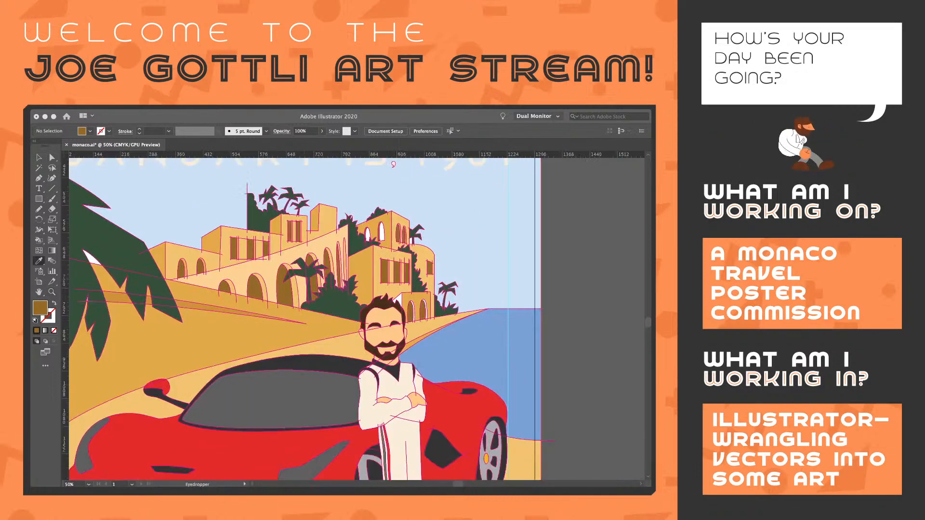
{"action": "left_click", "coordinate": [393, 165]}
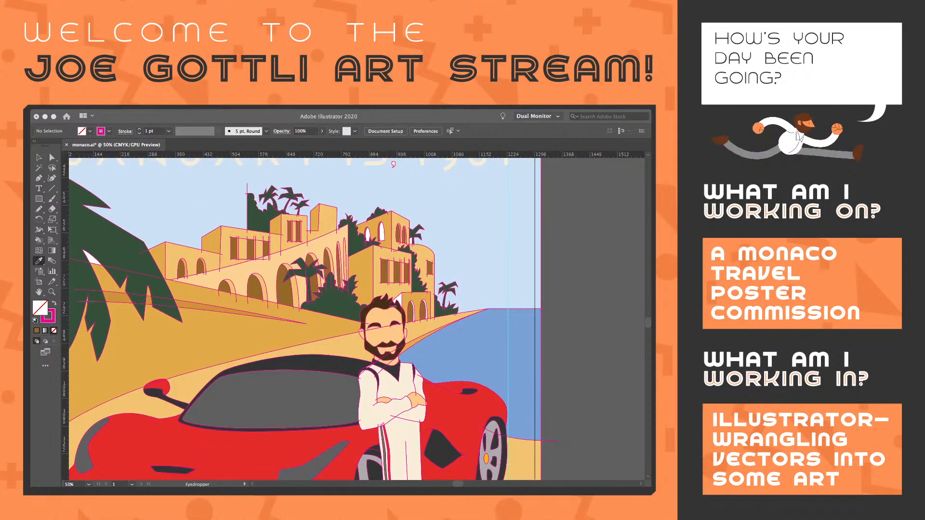
Darken the sampled window brown and fill the upper building's white arches, the annex's arch reveals and its shaded side wall
{"action": "key", "text": "z"}
{"action": "left_click_drag", "start_coordinate": [423, 242], "coordinate": [486, 243]}
{"action": "key", "text": "i"}
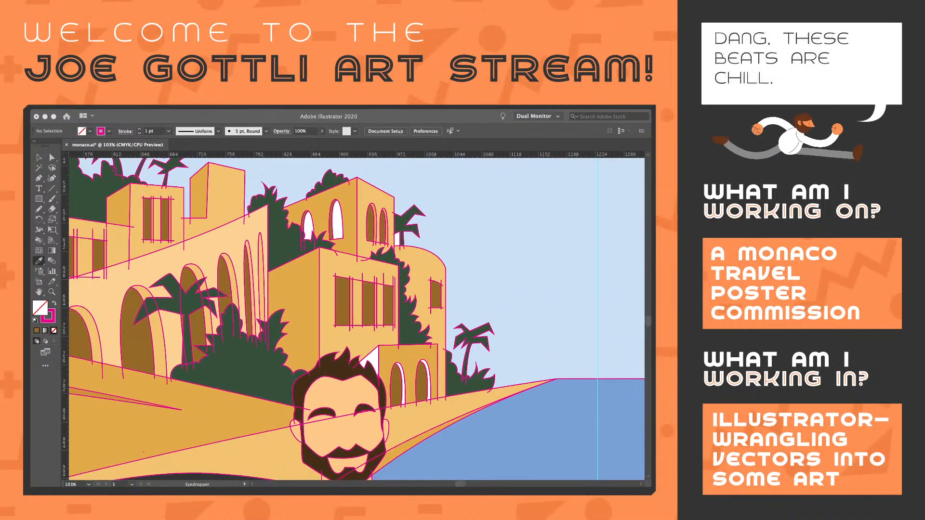
{"action": "left_click", "coordinate": [369, 305]}
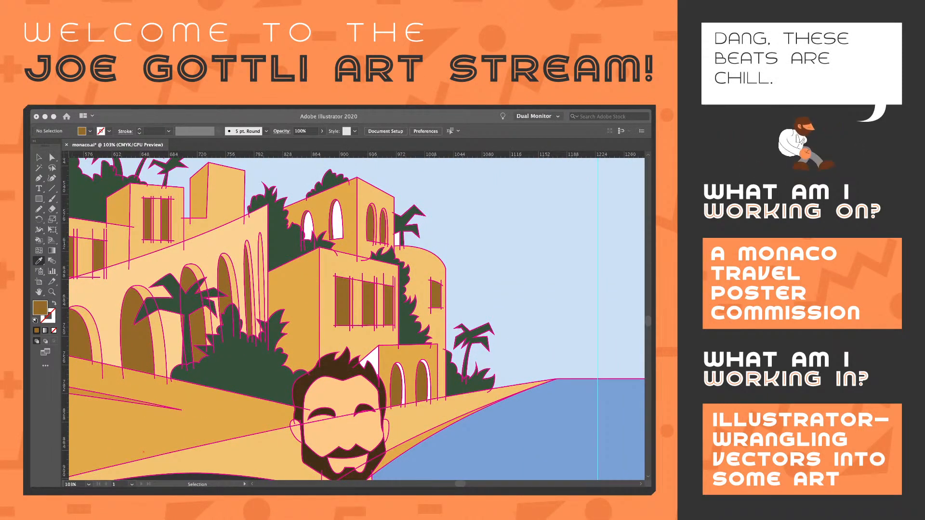
{"action": "key", "text": "k"}
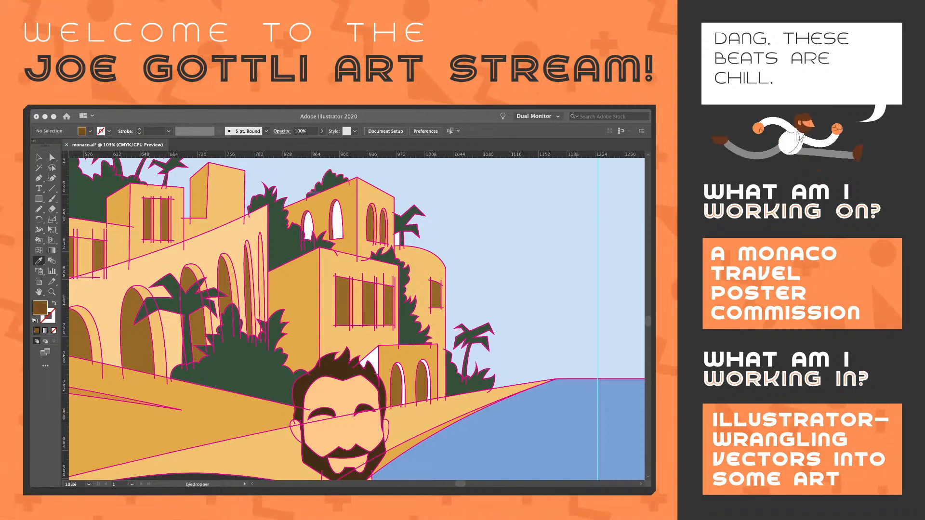
{"action": "left_click", "coordinate": [308, 227]}
{"action": "left_click", "coordinate": [336, 222]}
{"action": "left_click", "coordinate": [372, 361]}
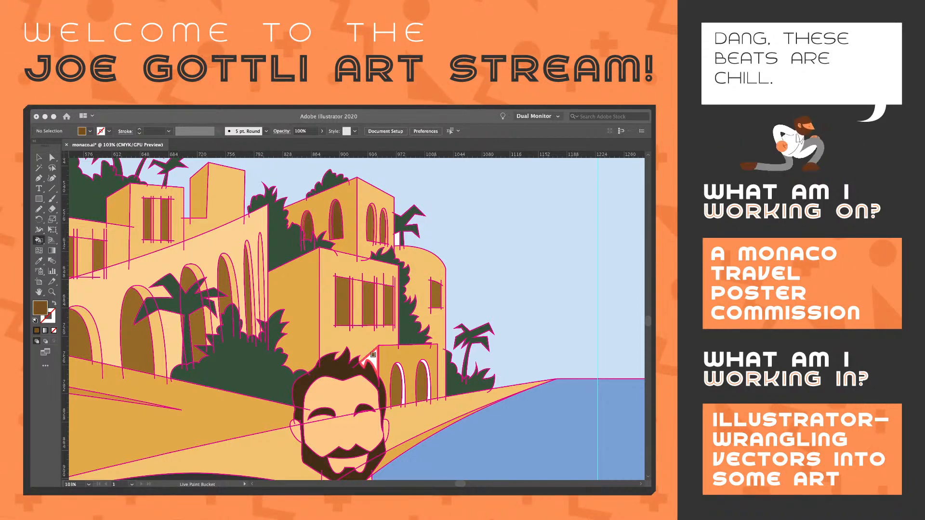
{"action": "left_click", "coordinate": [402, 385]}
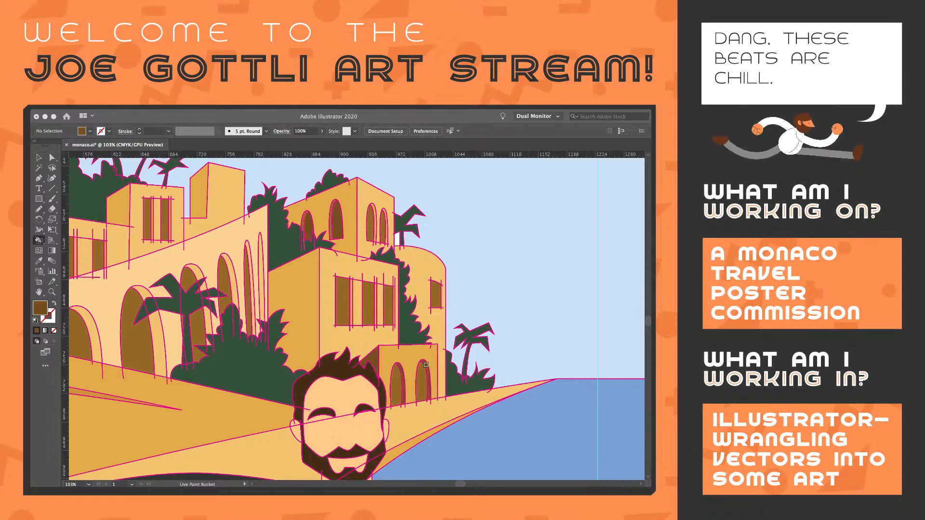
Remove the magenta stroke from the poster's Live Paint group and deselect it
{"action": "key", "text": "z"}
{"action": "left_click", "coordinate": [404, 267], "text": "alt"}
{"action": "left_click", "coordinate": [404, 267], "text": "alt"}
{"action": "left_click", "coordinate": [404, 268], "text": "alt"}
{"action": "left_click", "coordinate": [404, 267], "text": "alt"}
{"action": "left_click", "coordinate": [404, 268], "text": "alt"}
{"action": "left_click", "coordinate": [404, 268], "text": "alt"}
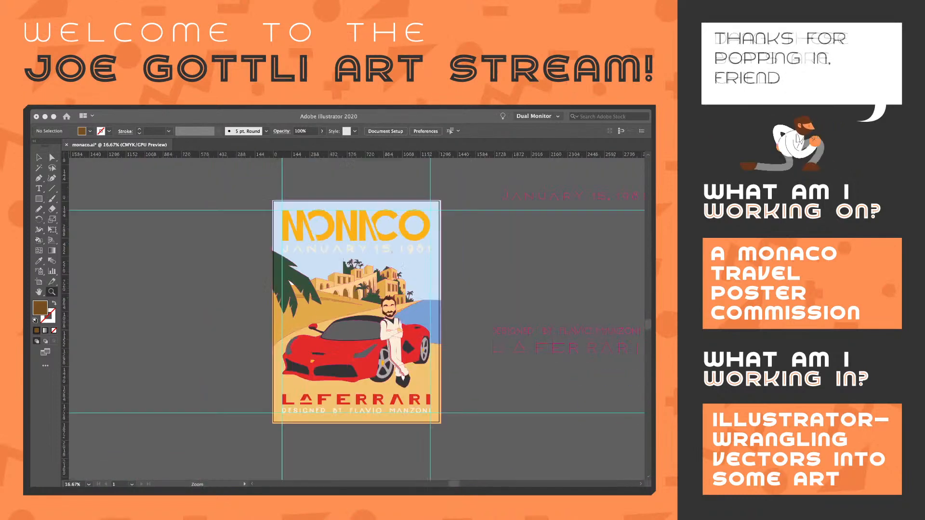
{"action": "left_click_drag", "start_coordinate": [391, 250], "coordinate": [350, 246]}
{"action": "key", "text": "v"}
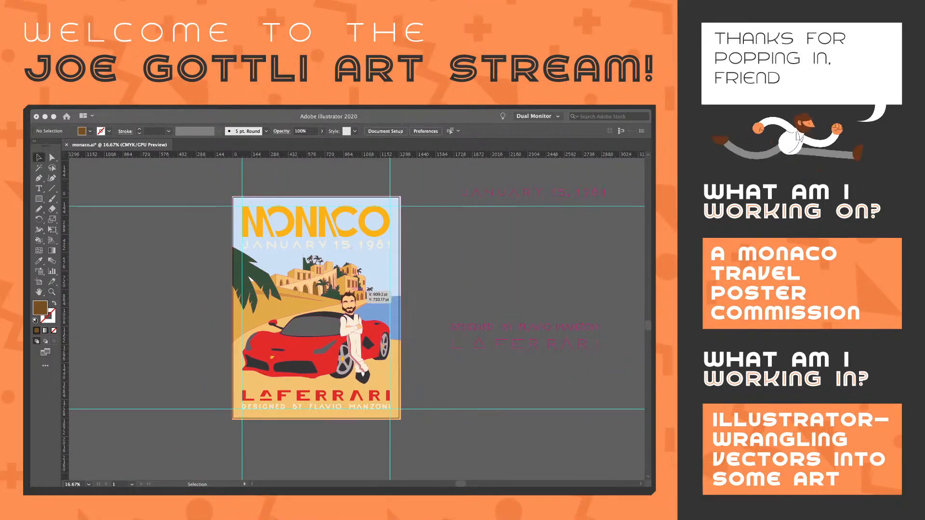
{"action": "left_click", "coordinate": [370, 294]}
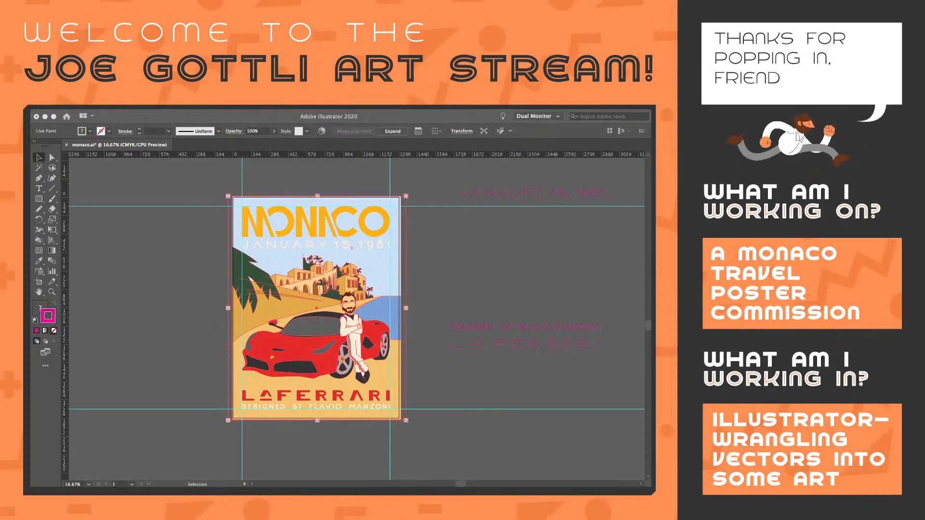
{"action": "key", "text": "slash"}
{"action": "key", "text": "super+shift+a"}
Sample the hillside shadow's darker ochre and fill the part of the shadow strip between the large palm's fronds
{"action": "left_click", "coordinate": [388, 309]}
{"action": "left_click", "coordinate": [388, 309]}
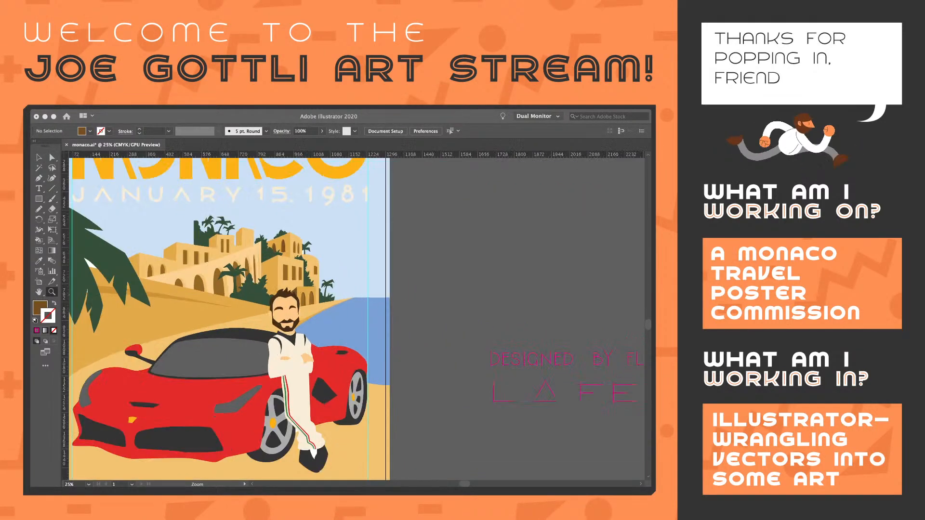
{"action": "left_click_drag", "start_coordinate": [388, 308], "coordinate": [497, 293]}
{"action": "left_click_drag", "start_coordinate": [388, 308], "coordinate": [445, 294]}
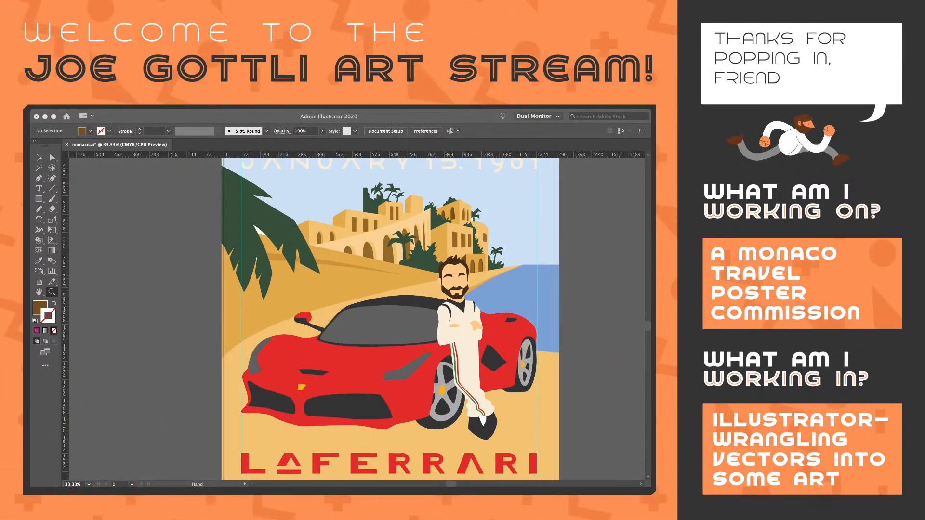
{"action": "scroll", "coordinate": [391, 318], "scroll_direction": "up", "scroll_amount": 1}
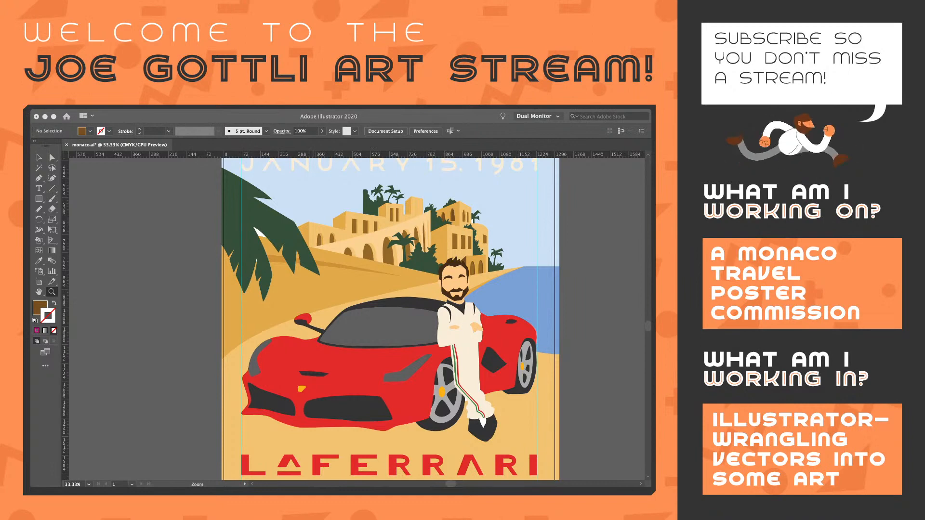
{"action": "left_click", "coordinate": [307, 282]}
{"action": "left_click", "coordinate": [304, 282]}
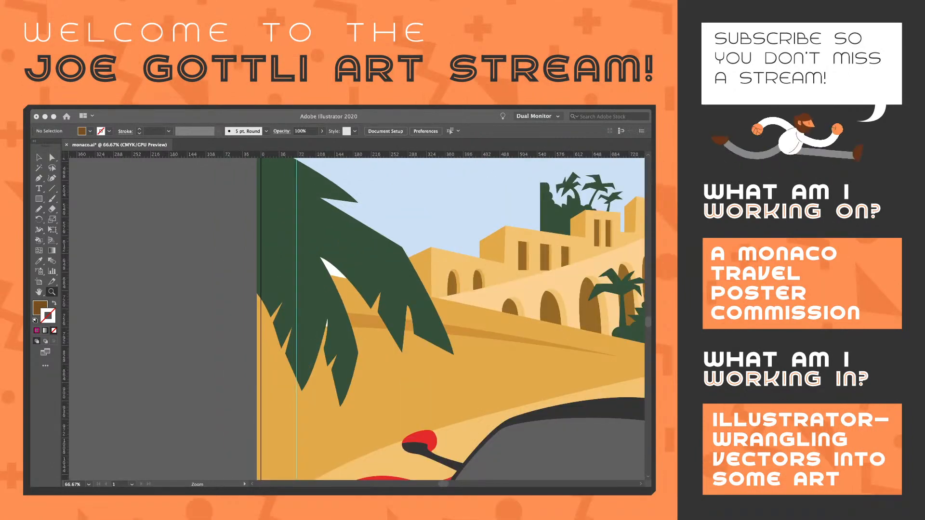
{"action": "key", "text": "i"}
{"action": "left_click", "coordinate": [440, 351]}
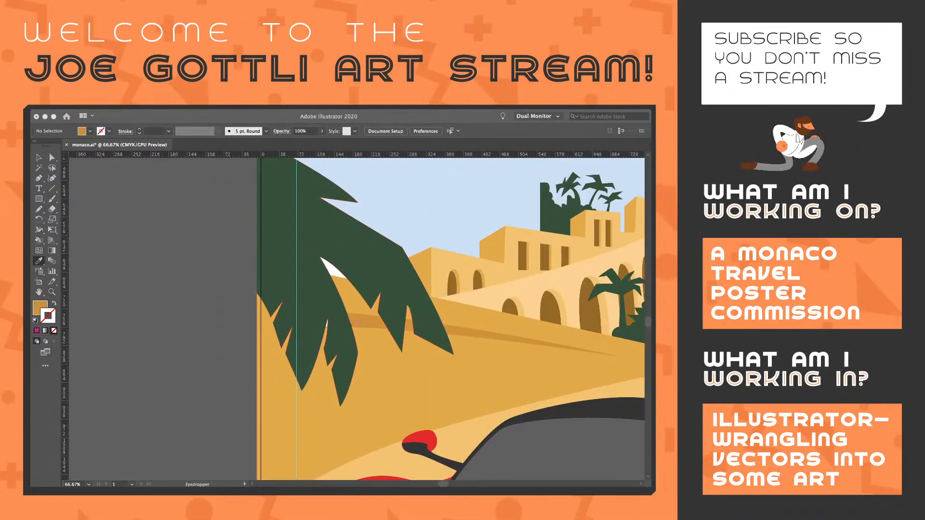
{"action": "key", "text": "k"}
{"action": "key", "text": "z"}
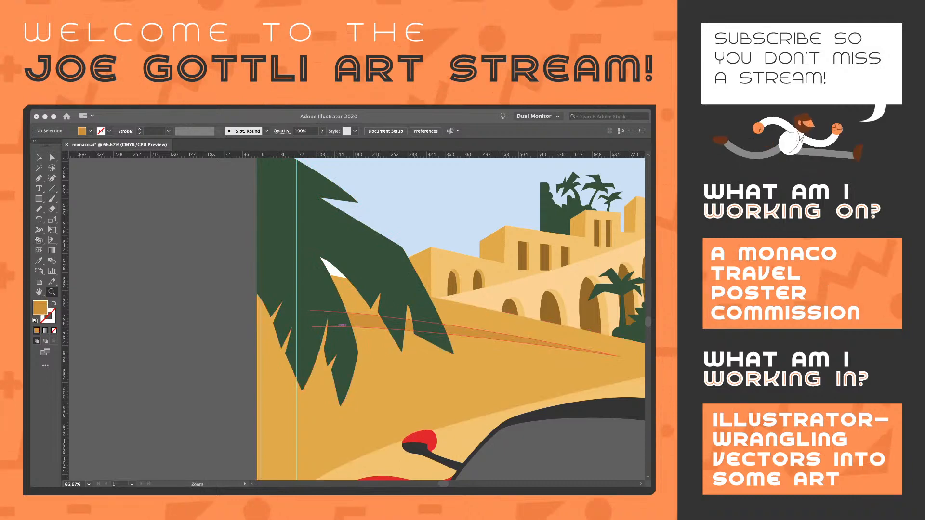
{"action": "left_click", "coordinate": [388, 364], "text": "alt"}
{"action": "left_click", "coordinate": [388, 365], "text": "alt"}
{"action": "mouse_move", "coordinate": [387, 365]}
{"action": "left_mouse_down"}
{"action": "mouse_move", "coordinate": [321, 297]}
{"action": "mouse_move", "coordinate": [286, 336]}
{"action": "mouse_move", "coordinate": [331, 428]}
{"action": "left_mouse_up"}
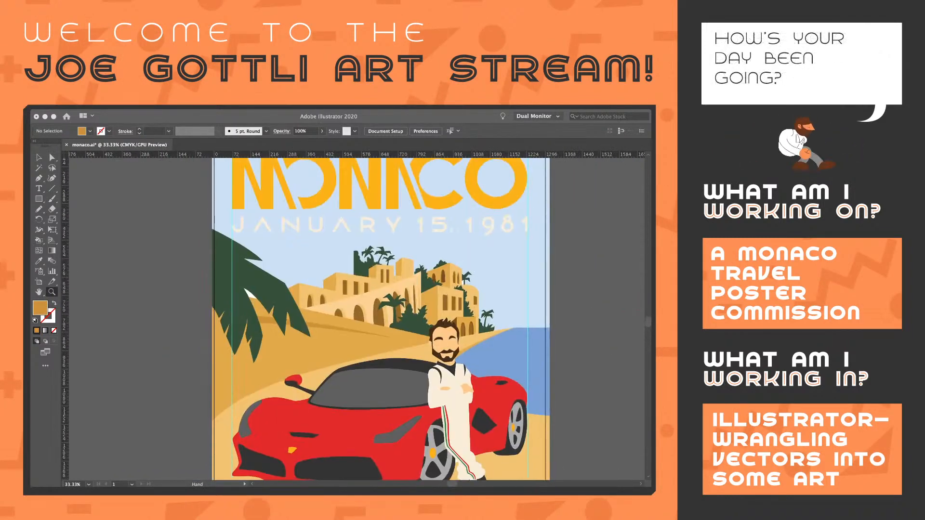
{"action": "left_click", "coordinate": [405, 374]}
{"action": "left_click_drag", "start_coordinate": [405, 374], "coordinate": [489, 419]}
{"action": "key", "text": "i"}
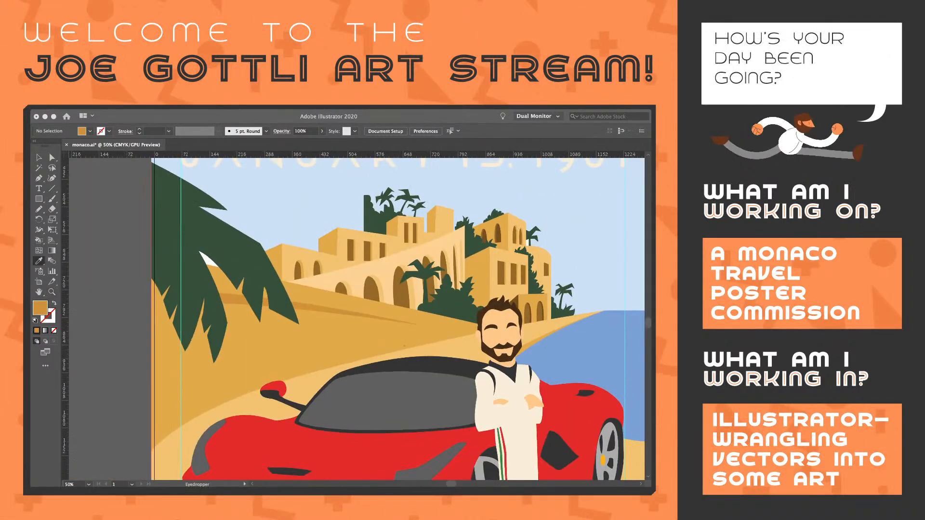
Sample the large palm's dark green and lighten the fill colour to a muted sage green
{"action": "left_click", "coordinate": [193, 241]}
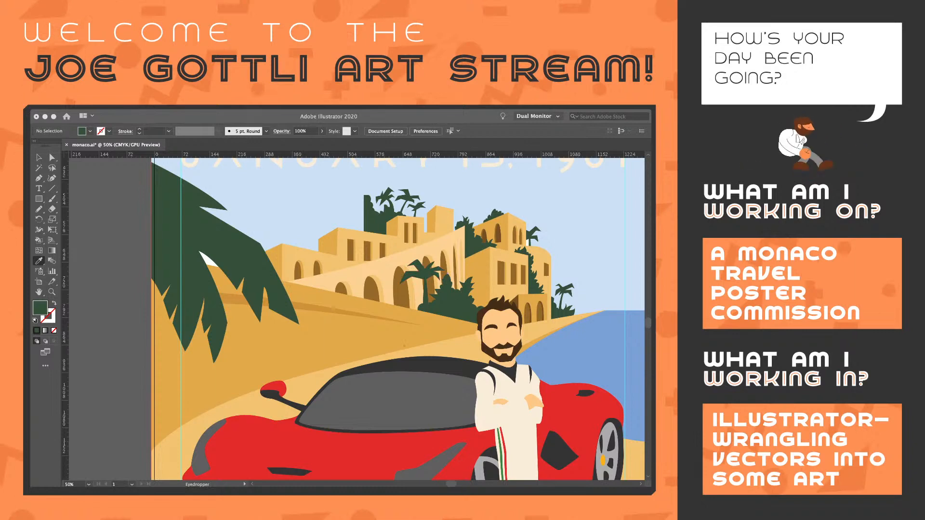
{"action": "key", "text": "super+minus"}
{"action": "key", "text": "super+minus"}
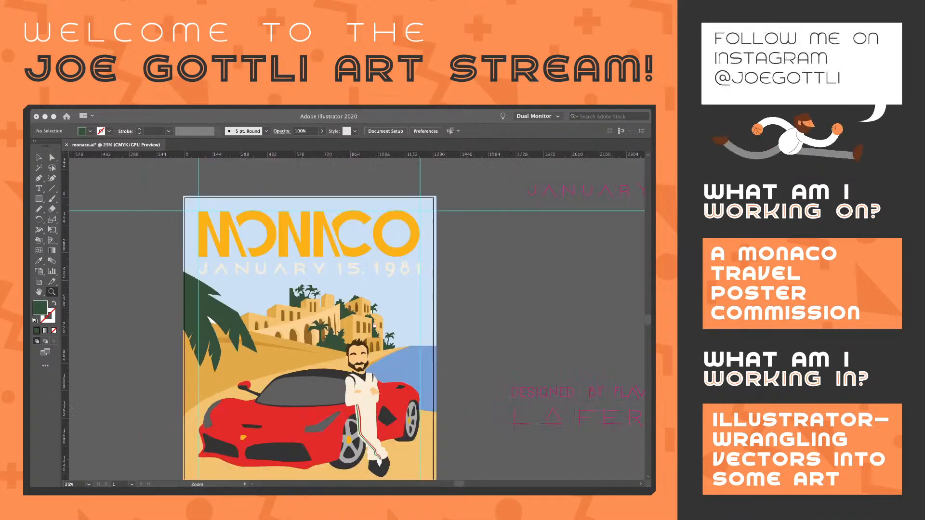
{"action": "key", "text": "super+minus"}
{"action": "key", "text": "super+minus"}
{"action": "key", "text": "super+equal"}
{"action": "key", "text": "super+equal"}
{"action": "left_click_drag", "start_coordinate": [289, 337], "coordinate": [378, 306]}
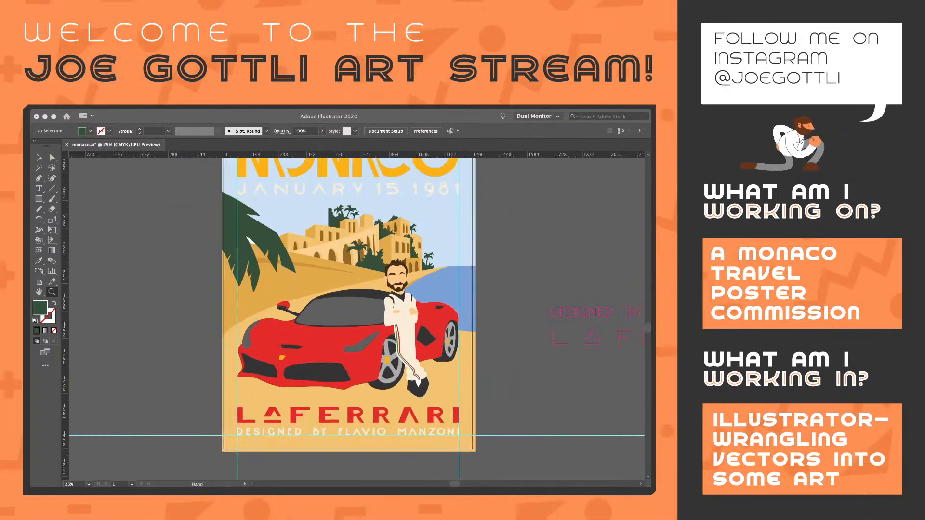
{"action": "key", "text": "ctrl+plus"}
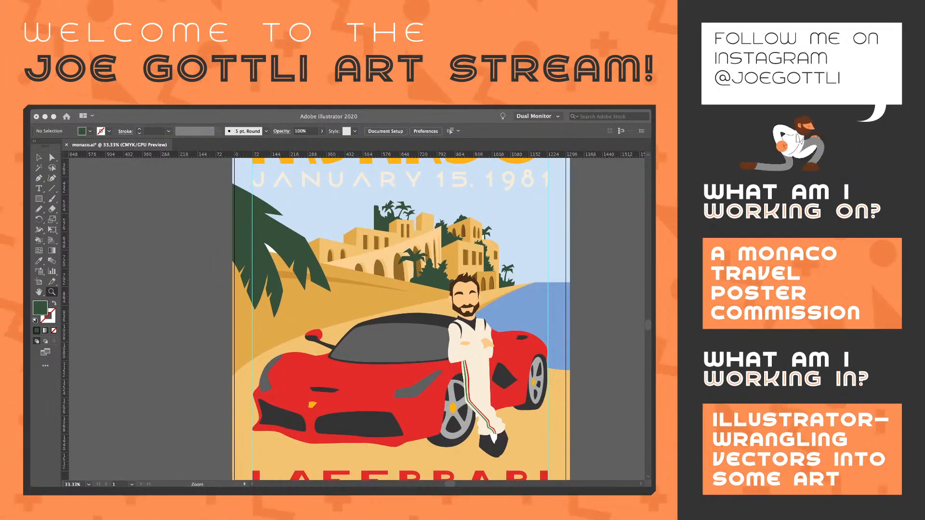
{"action": "key", "text": "ctrl+plus"}
{"action": "left_click_drag", "start_coordinate": [379, 284], "coordinate": [289, 266]}
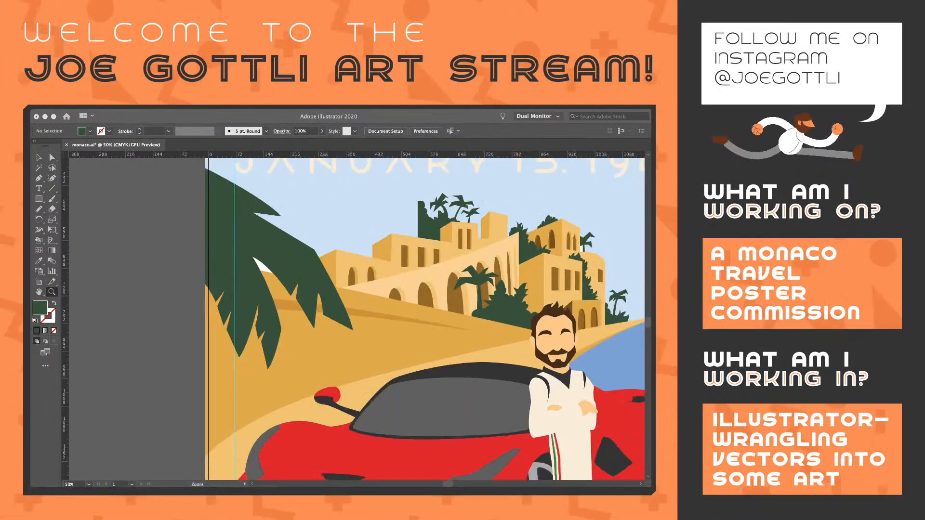
{"action": "key", "text": "i"}
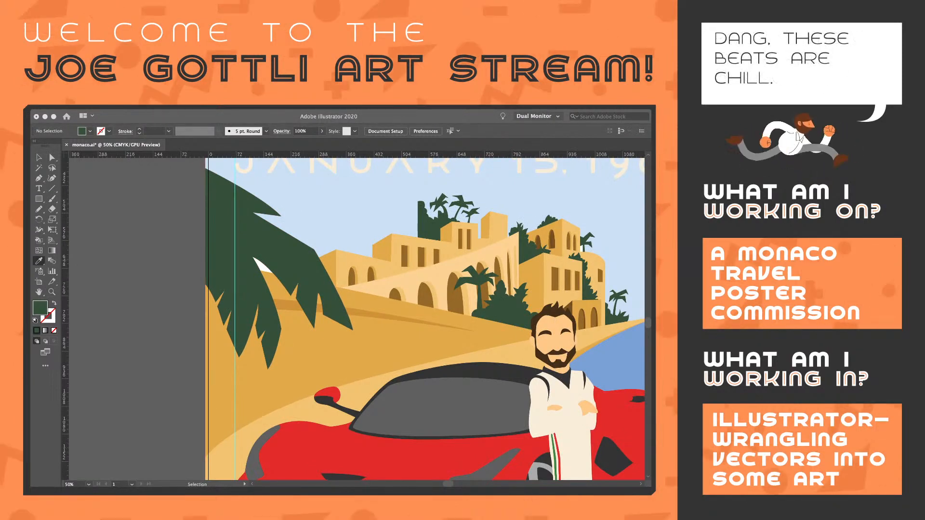
{"action": "left_click", "coordinate": [457, 352]}
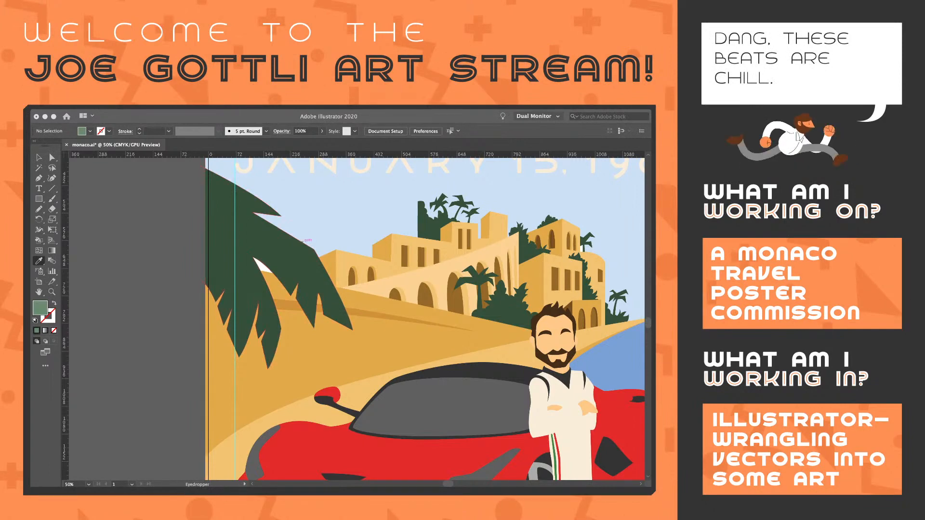
Fill all frond areas of the large foreground palm with the muted sage green using Live Paint
{"action": "key", "text": "k"}
{"action": "left_click", "coordinate": [277, 242]}
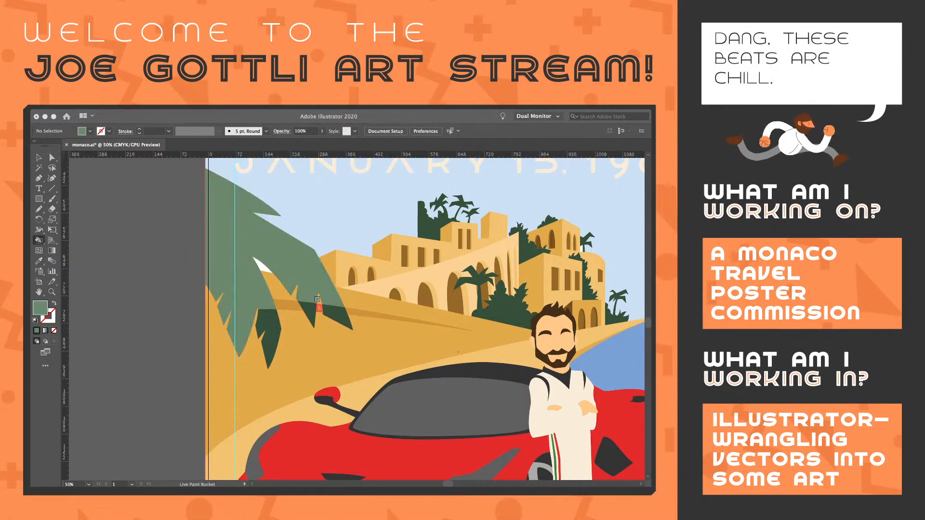
{"action": "left_click", "coordinate": [331, 308]}
{"action": "left_click", "coordinate": [339, 320]}
{"action": "left_click", "coordinate": [311, 317]}
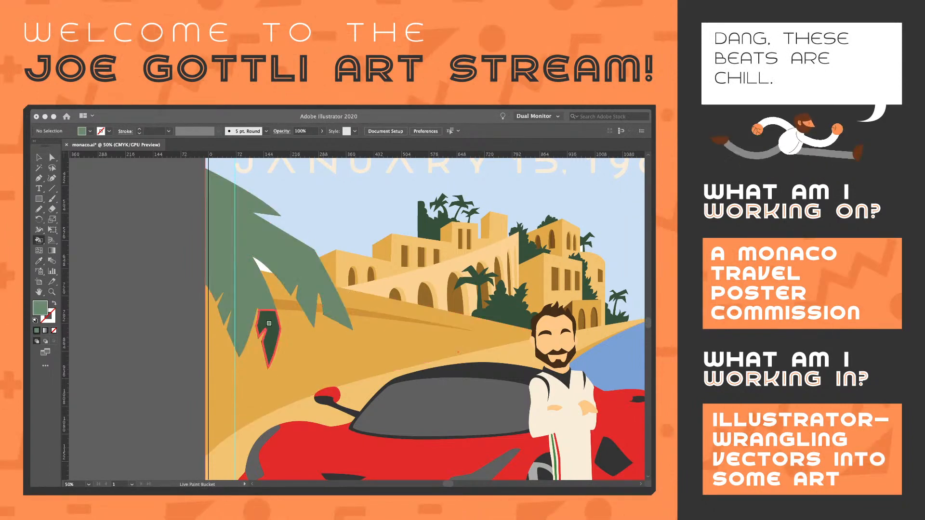
{"action": "left_click", "coordinate": [271, 332]}
Fill the large bush beside the driver's head with the muted sage green
{"action": "key", "text": "space"}
{"action": "left_click_drag", "start_coordinate": [482, 370], "coordinate": [354, 361]}
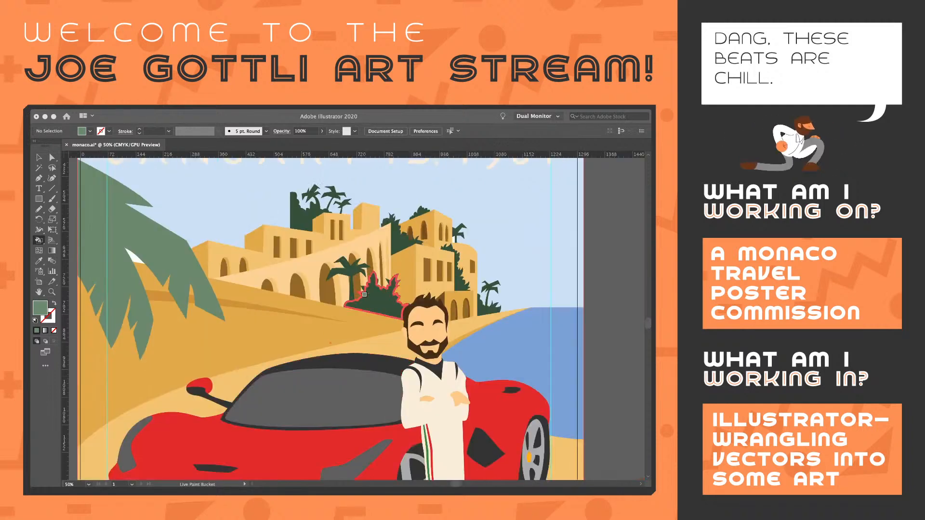
{"action": "left_click", "coordinate": [376, 300]}
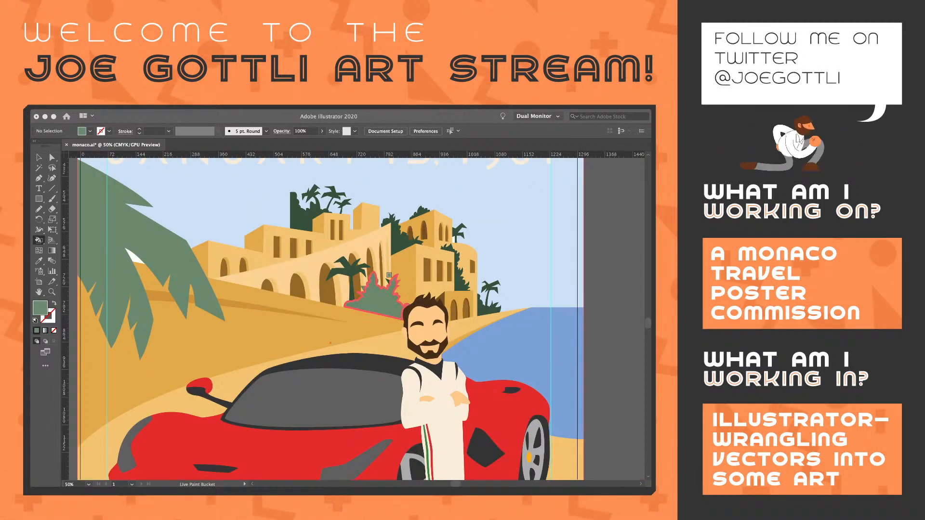
Fill the trunk and every frond section of the small palm in front of the arches with sage green
{"action": "key", "text": "z"}
{"action": "left_click", "coordinate": [390, 268]}
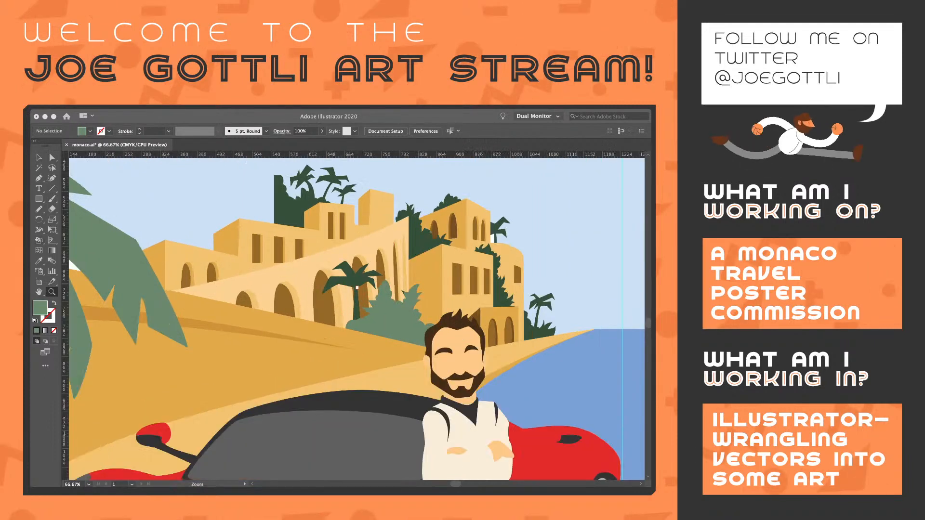
{"action": "left_click", "coordinate": [392, 265]}
{"action": "left_click", "coordinate": [391, 265]}
{"action": "left_click", "coordinate": [392, 265]}
{"action": "key", "text": "k"}
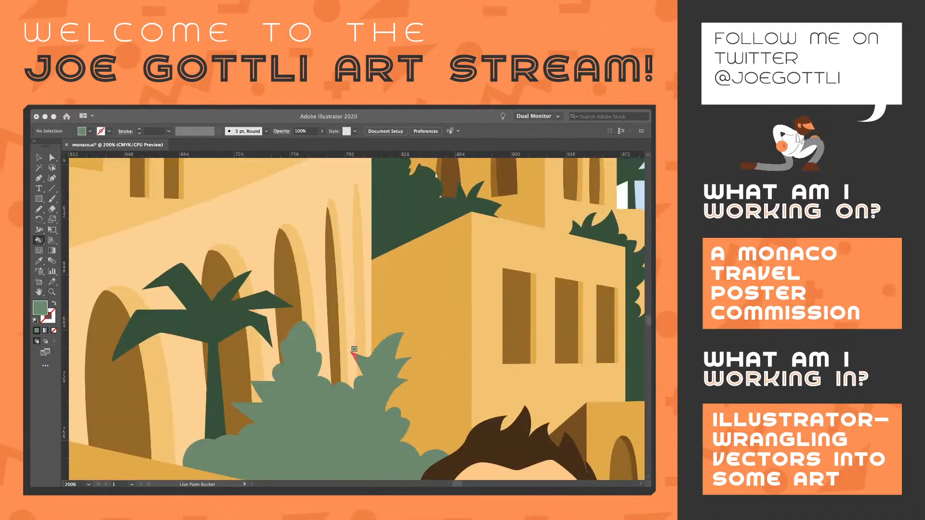
{"action": "left_click", "coordinate": [230, 314]}
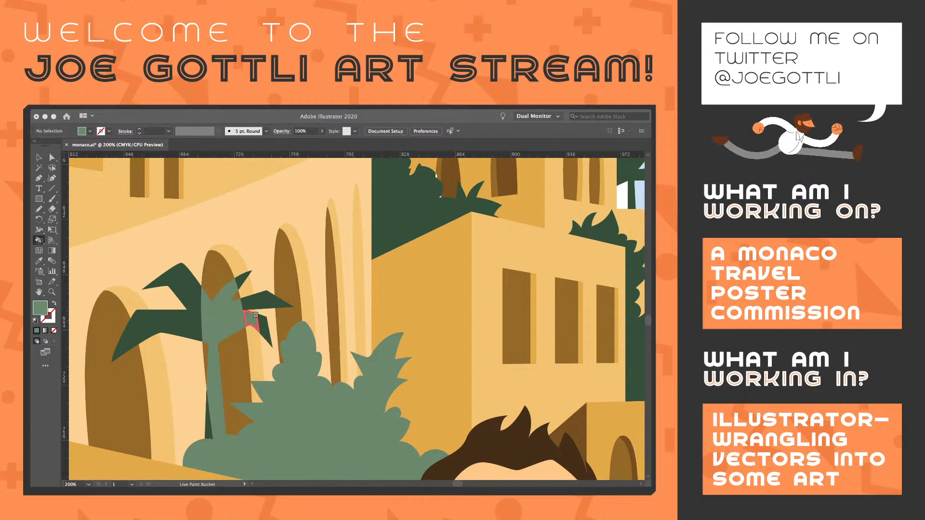
{"action": "left_click", "coordinate": [264, 326]}
{"action": "left_click", "coordinate": [264, 300]}
{"action": "left_click", "coordinate": [250, 304]}
{"action": "left_click", "coordinate": [282, 303]}
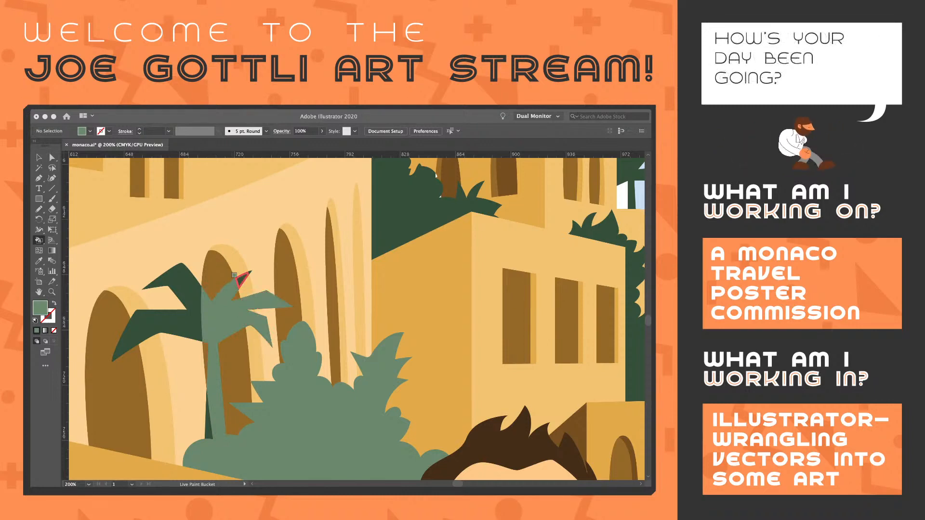
{"action": "left_click", "coordinate": [241, 278]}
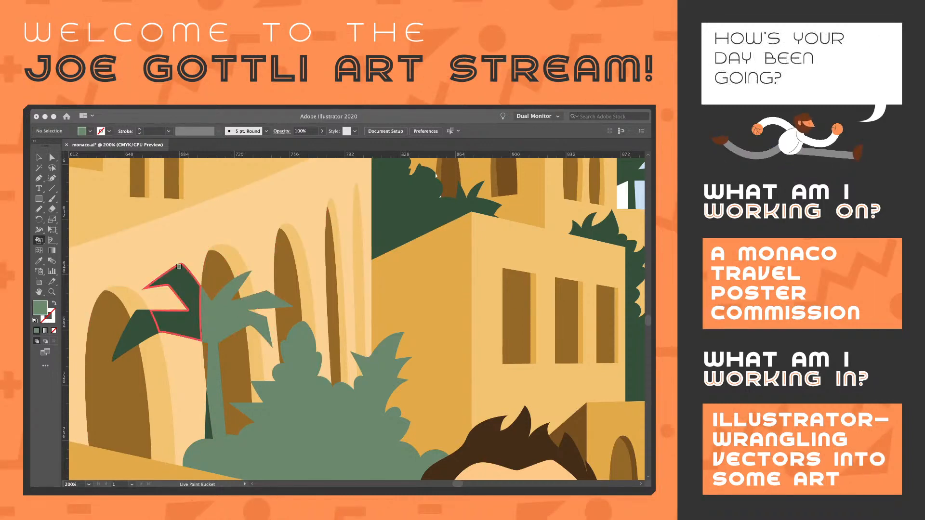
{"action": "left_click", "coordinate": [180, 273]}
{"action": "left_click", "coordinate": [145, 323]}
{"action": "left_click", "coordinate": [124, 336]}
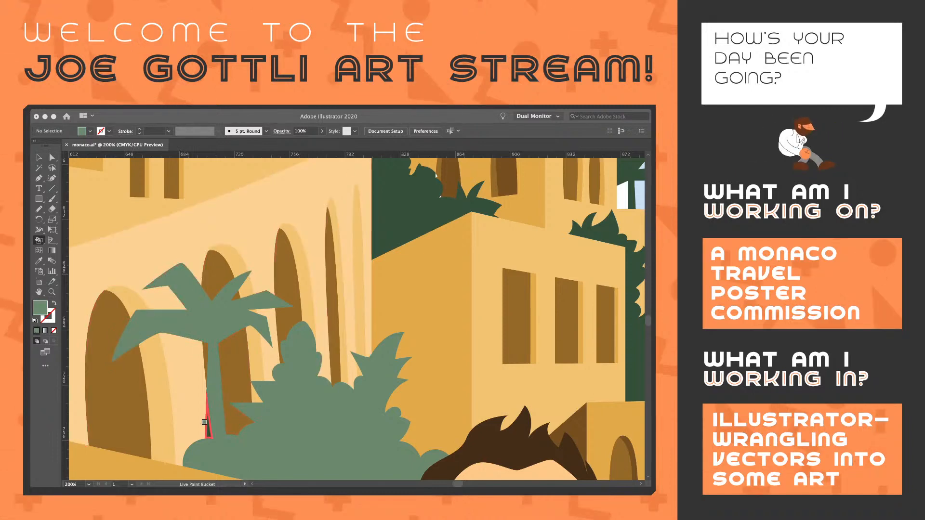
Fill the climbing foliage and tower-side palm with sage green, and the white gap by its trunk with sampled sky blue
{"action": "scroll", "coordinate": [319, 368], "scroll_direction": "right", "scroll_amount": 10}
{"action": "left_click", "coordinate": [272, 404]}
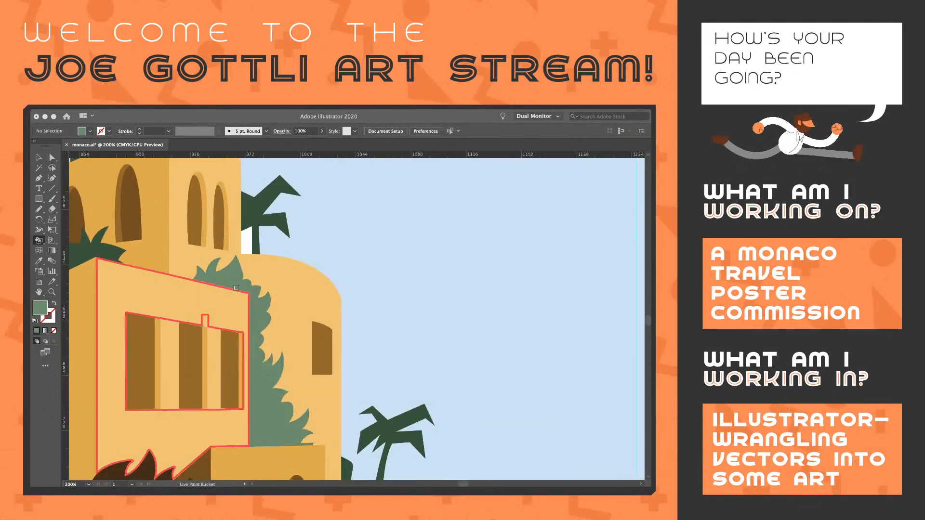
{"action": "left_click", "coordinate": [258, 212]}
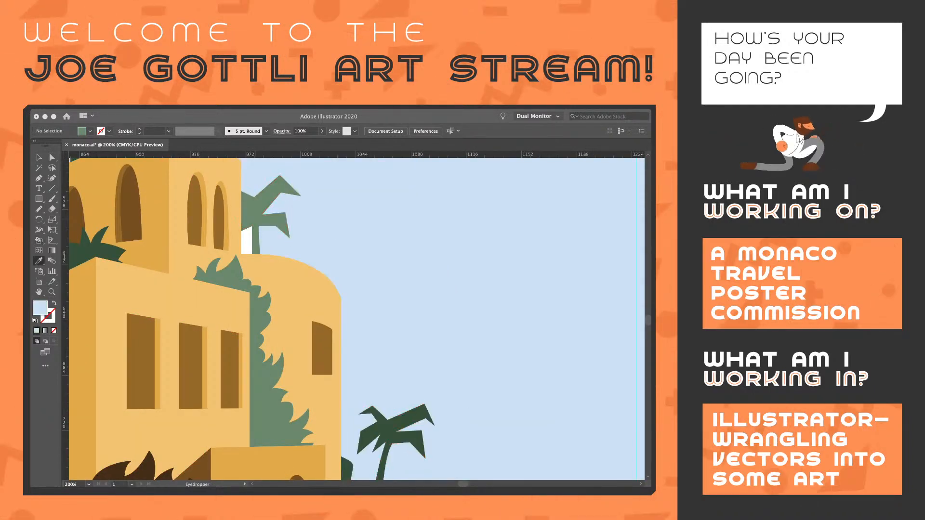
{"action": "left_click", "coordinate": [341, 233], "text": "alt"}
{"action": "left_click", "coordinate": [247, 239]}
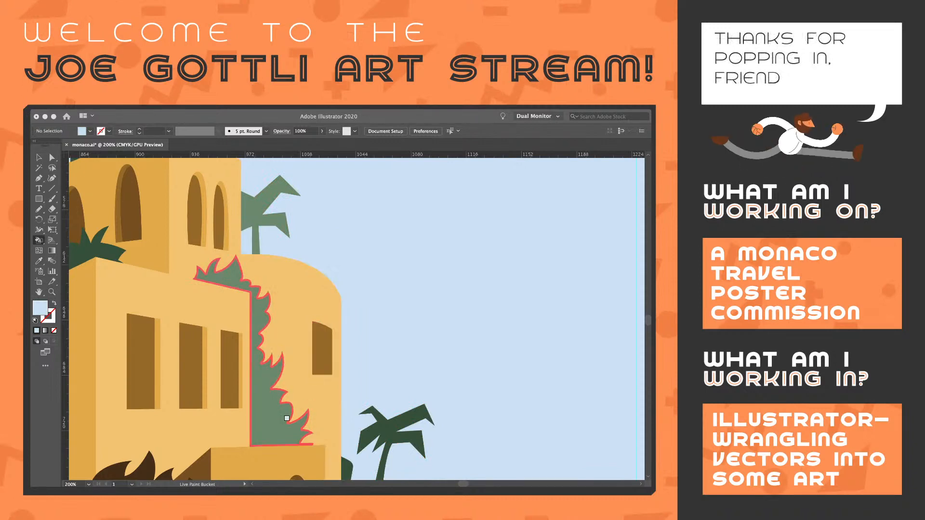
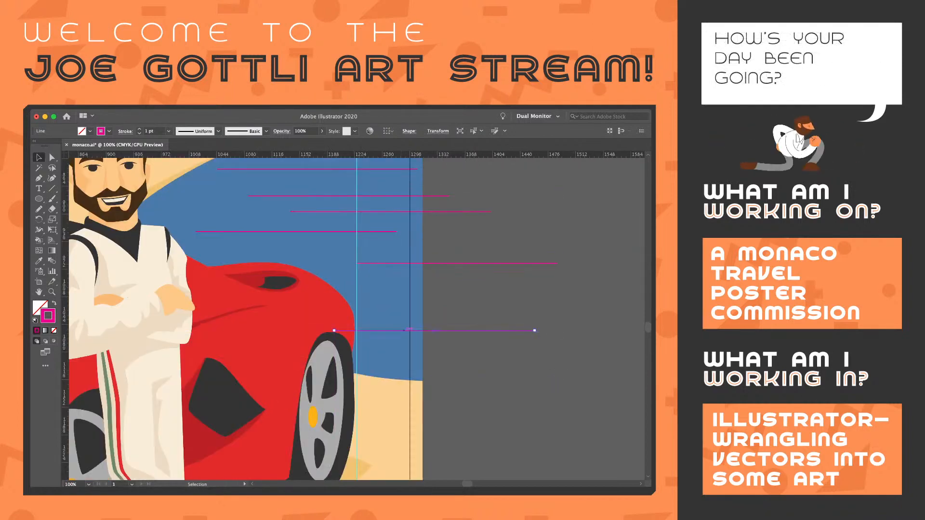
Deselect the guide line and draw a jagged wave contour along the topmost sea line with the Pencil tool
{"action": "key", "text": "super+shift+a"}
{"action": "left_click", "coordinate": [425, 201], "text": "alt"}
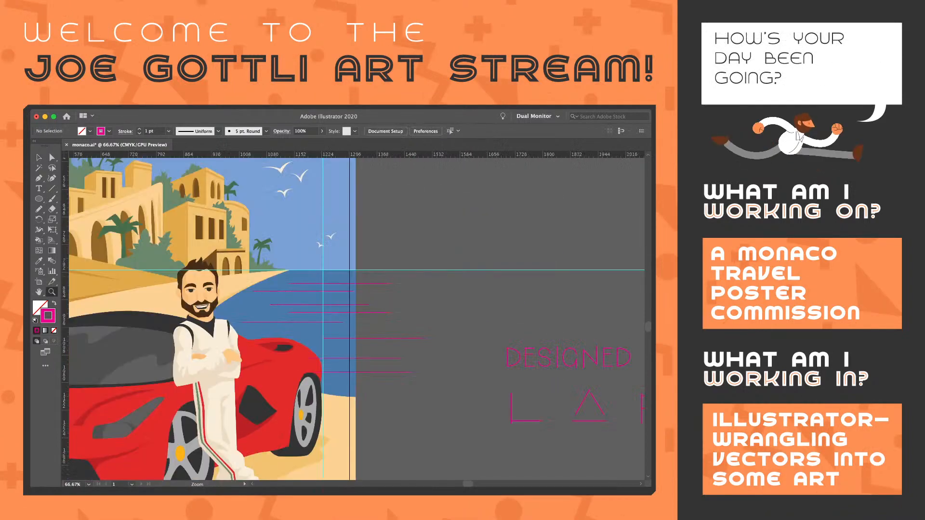
{"action": "left_click_drag", "start_coordinate": [319, 264], "coordinate": [294, 329]}
{"action": "left_click", "coordinate": [294, 330]}
{"action": "left_click", "coordinate": [312, 354]}
{"action": "left_click", "coordinate": [313, 354]}
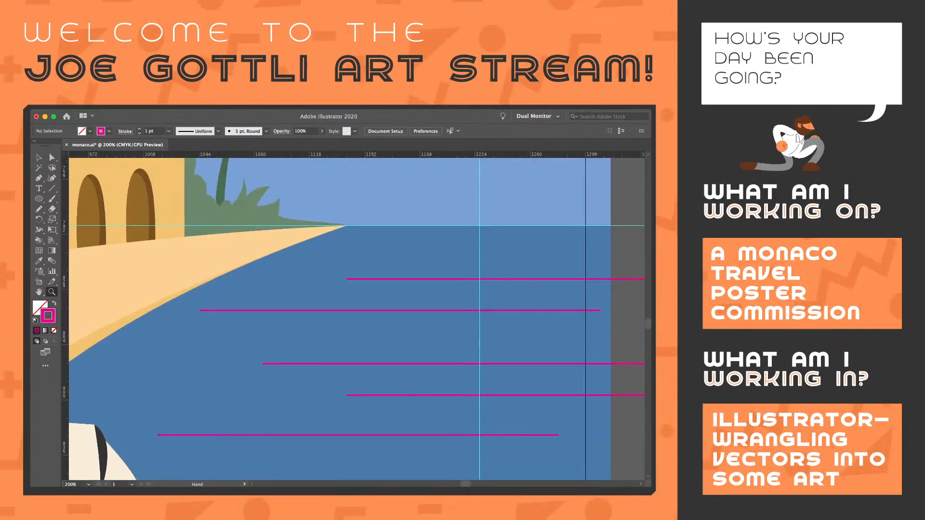
{"action": "left_click_drag", "start_coordinate": [467, 319], "coordinate": [366, 269]}
{"action": "left_click", "coordinate": [365, 269]}
{"action": "key", "text": "n"}
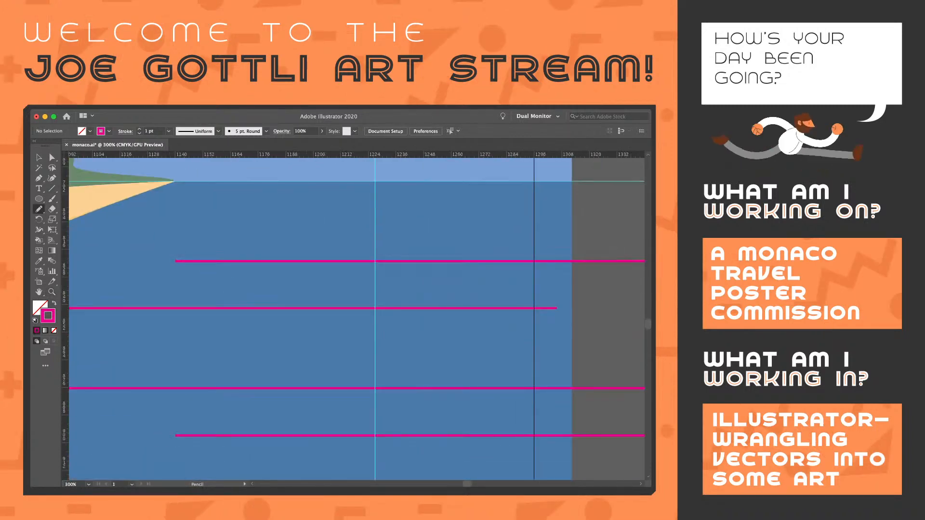
{"action": "left_click_drag", "start_coordinate": [253, 249], "coordinate": [340, 244]}
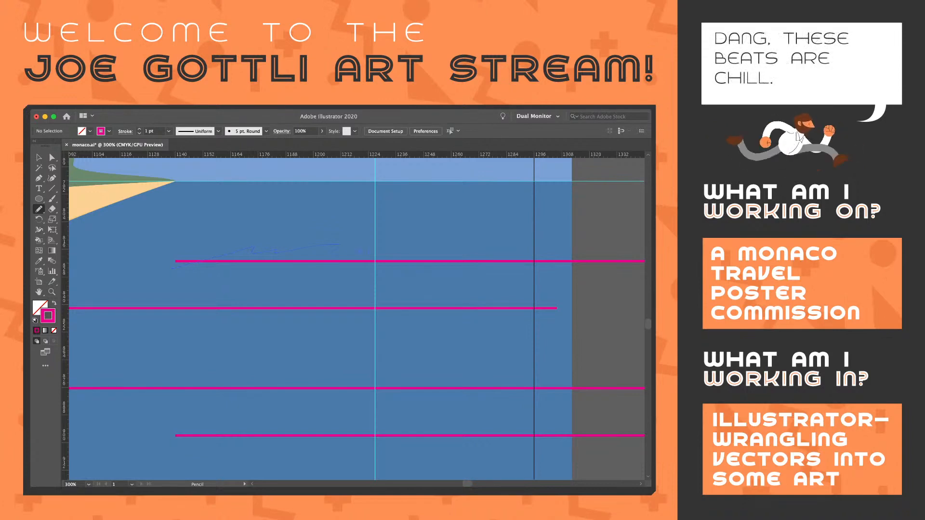
{"action": "left_click_drag", "start_coordinate": [360, 251], "coordinate": [566, 245]}
Draw two separate wave contours along the second horizontal sea line, one at each end
{"action": "scroll", "coordinate": [357, 318], "scroll_direction": "left", "scroll_amount": 5}
{"action": "scroll", "coordinate": [357, 318], "scroll_direction": "down", "scroll_amount": 2}
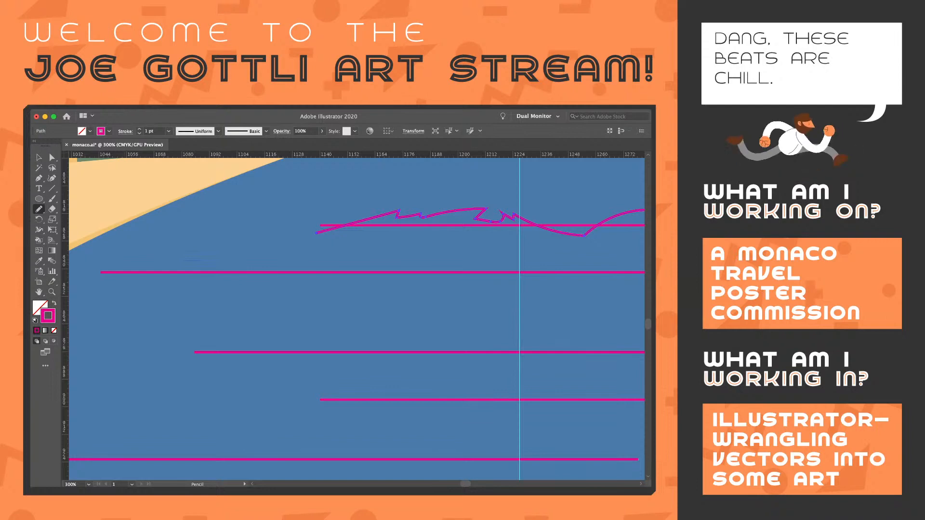
{"action": "mouse_move", "coordinate": [360, 264]}
{"action": "left_mouse_down"}
{"action": "mouse_move", "coordinate": [427, 275]}
{"action": "mouse_move", "coordinate": [283, 286]}
{"action": "left_mouse_up"}
{"action": "key", "text": "space"}
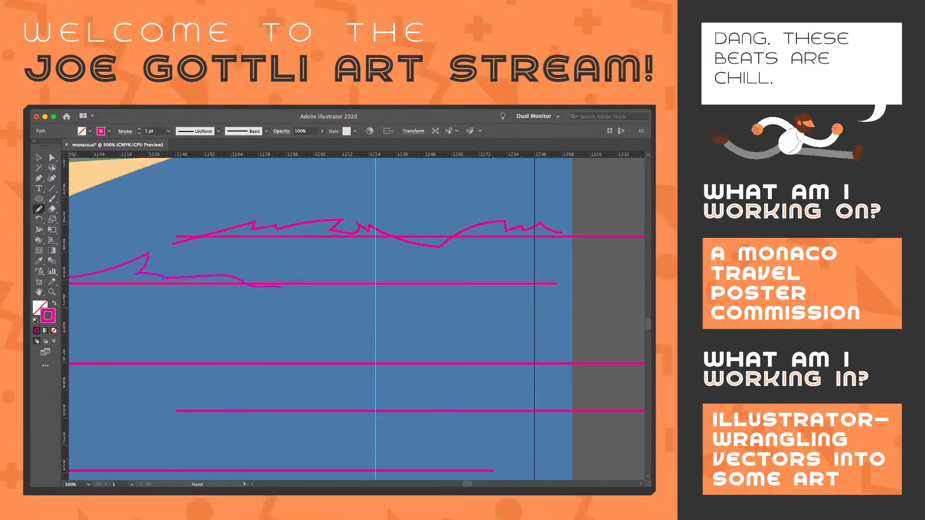
{"action": "left_click_drag", "start_coordinate": [544, 276], "coordinate": [555, 278]}
Draw three wave contours along the third sea line, the last one running towards the poster's edge
{"action": "key", "text": "space"}
{"action": "left_click_drag", "start_coordinate": [463, 308], "coordinate": [602, 242]}
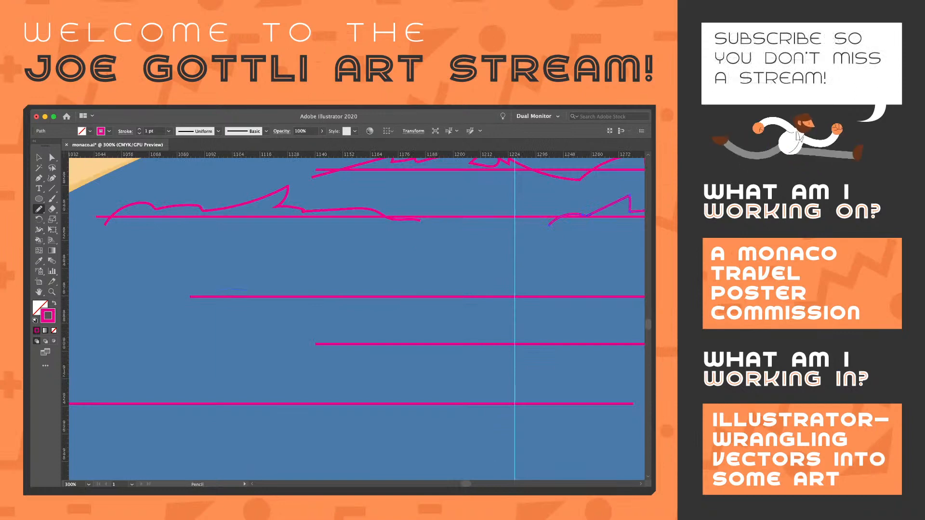
{"action": "left_click_drag", "start_coordinate": [324, 278], "coordinate": [401, 297]}
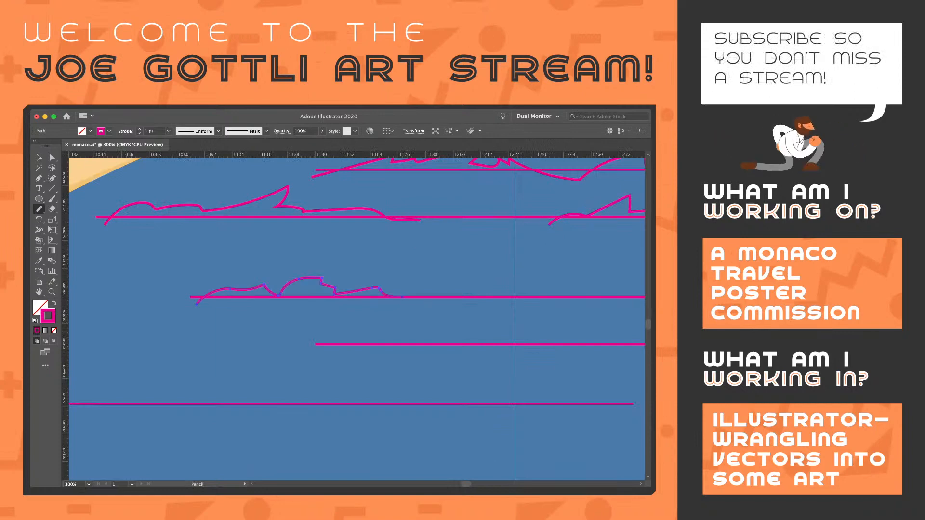
{"action": "left_click_drag", "start_coordinate": [490, 304], "coordinate": [608, 305]}
{"action": "key", "text": "space"}
{"action": "mouse_move", "coordinate": [608, 305]}
{"action": "left_mouse_down"}
{"action": "mouse_move", "coordinate": [381, 307]}
{"action": "mouse_move", "coordinate": [479, 286]}
{"action": "left_mouse_up"}
{"action": "key", "text": "super+z"}
{"action": "key", "text": "space"}
{"action": "left_click_drag", "start_coordinate": [433, 308], "coordinate": [520, 269]}
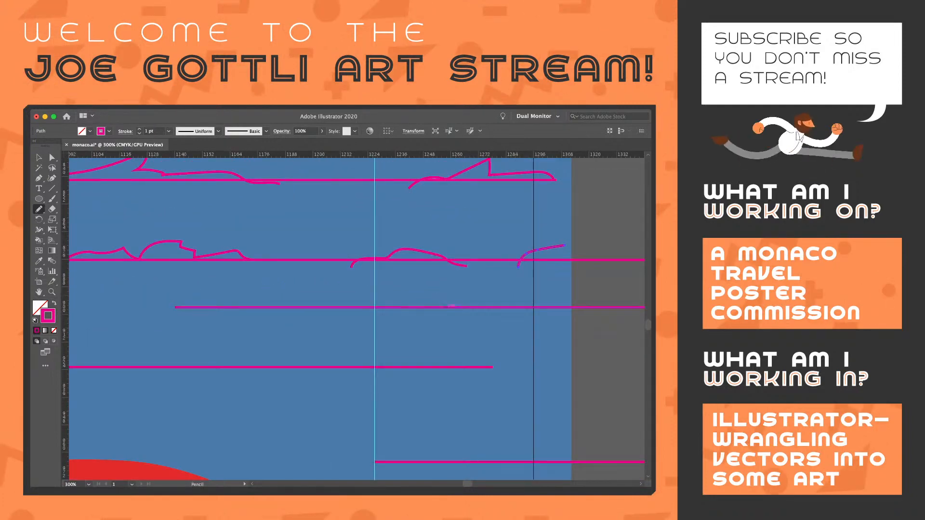
Draw freehand wave contours along the fourth and fifth sea lines, leaving gaps between the crests
{"action": "mouse_move", "coordinate": [176, 312]}
{"action": "left_mouse_down"}
{"action": "mouse_move", "coordinate": [339, 319]}
{"action": "mouse_move", "coordinate": [620, 287]}
{"action": "left_mouse_up"}
{"action": "key", "text": "space"}
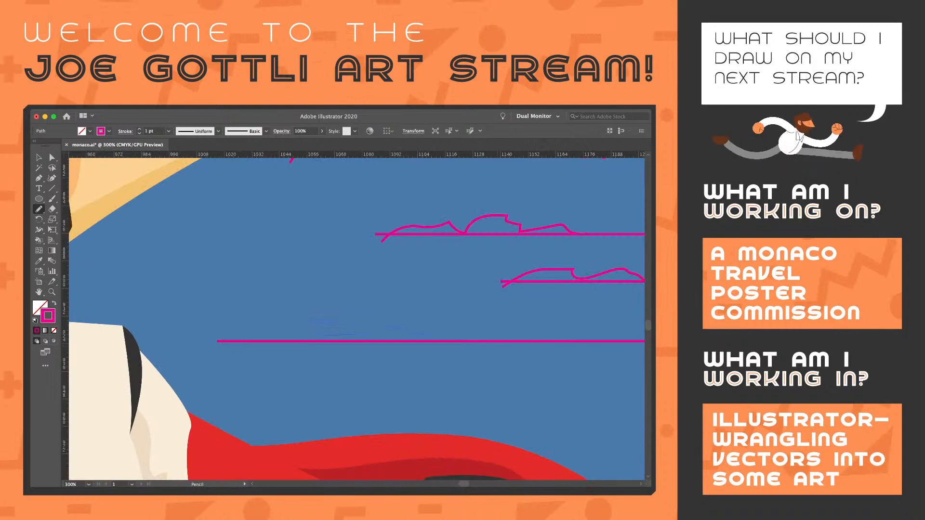
{"action": "left_click_drag", "start_coordinate": [552, 327], "coordinate": [596, 349]}
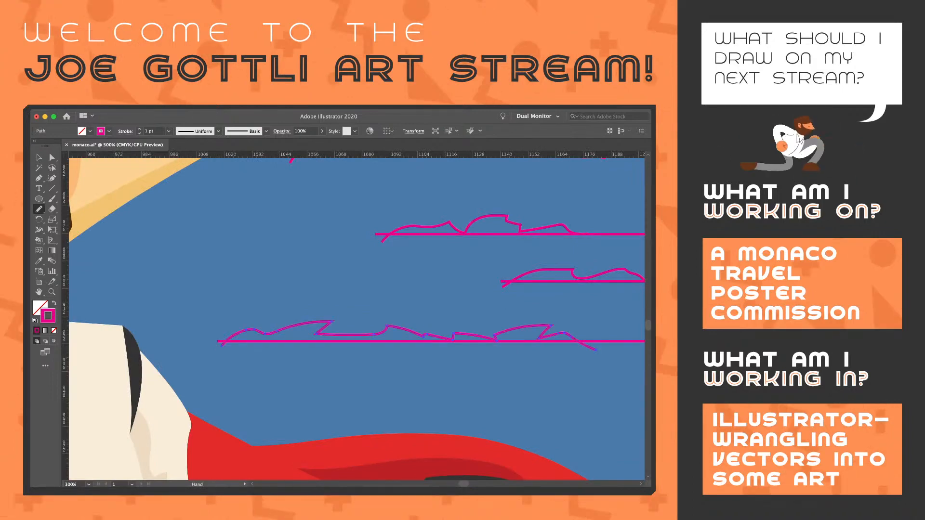
{"action": "key", "text": "space"}
{"action": "left_click_drag", "start_coordinate": [593, 318], "coordinate": [256, 346]}
{"action": "left_click_drag", "start_coordinate": [347, 380], "coordinate": [484, 380]}
{"action": "key", "text": "space"}
{"action": "left_click_drag", "start_coordinate": [484, 376], "coordinate": [262, 265]}
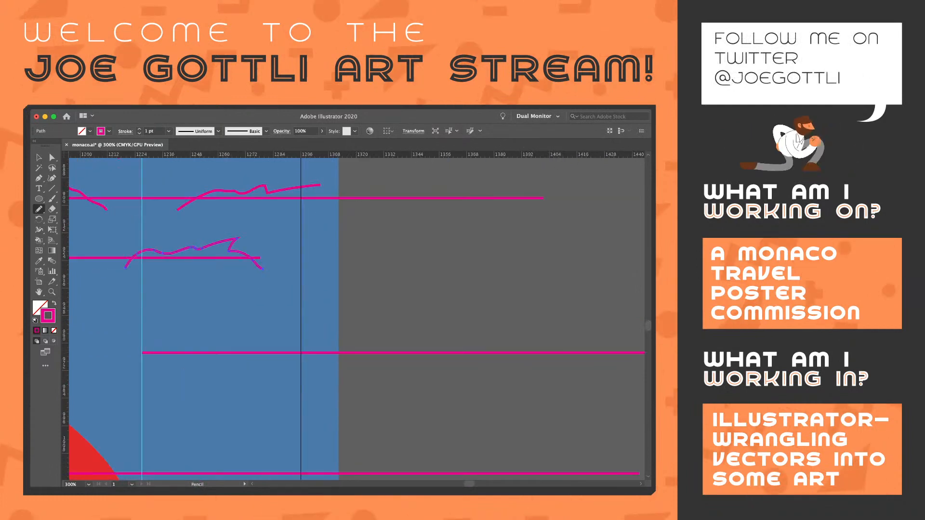
Draw one wave contour on the sixth sea line and another on the seventh, starting over the car's rear fender
{"action": "left_click_drag", "start_coordinate": [147, 361], "coordinate": [332, 360]}
{"action": "key", "text": "space"}
{"action": "left_click_drag", "start_coordinate": [326, 356], "coordinate": [530, 275]}
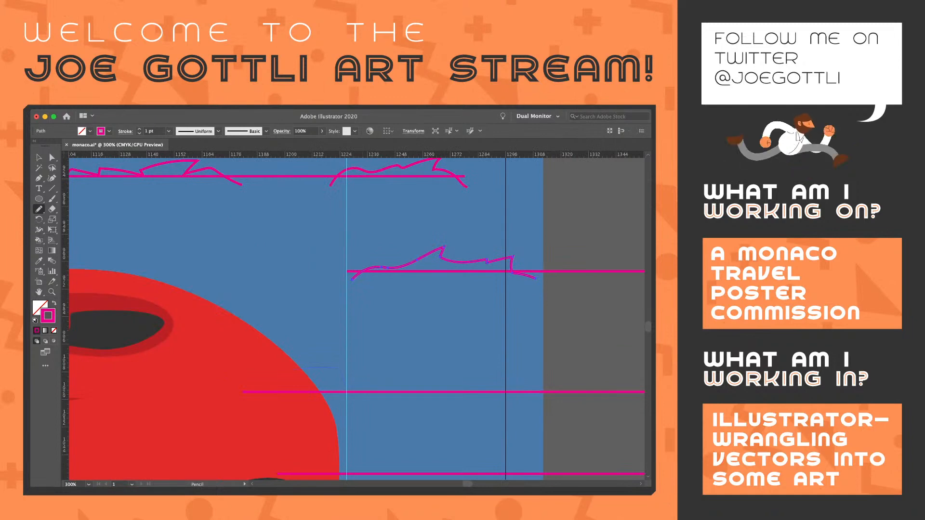
{"action": "mouse_move", "coordinate": [458, 385]}
{"action": "left_mouse_down"}
{"action": "mouse_move", "coordinate": [484, 399]}
{"action": "mouse_move", "coordinate": [371, 272]}
{"action": "left_mouse_up"}
{"action": "key", "text": "space"}
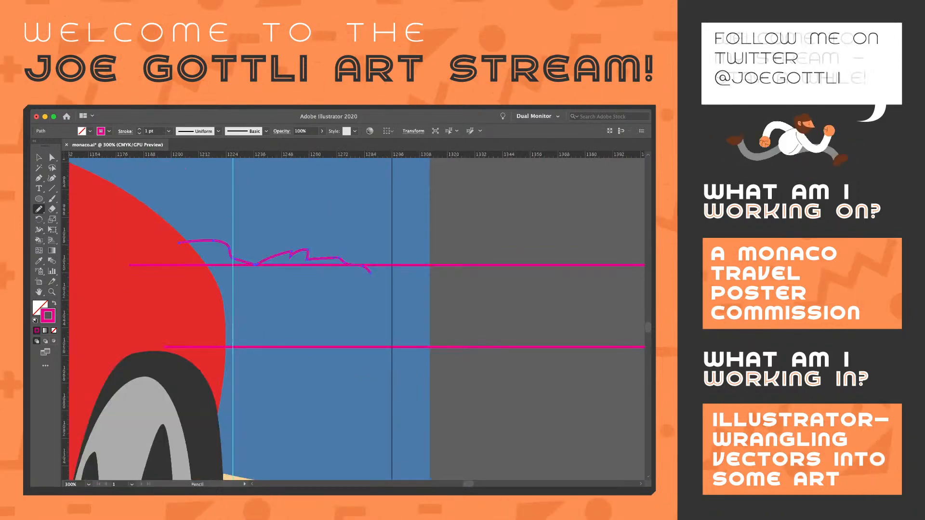
Draw a freehand wave contour along the lowest sea line, running past the poster's edge
{"action": "left_click_drag", "start_coordinate": [250, 350], "coordinate": [435, 329]}
{"action": "key", "text": "z"}
{"action": "left_click", "coordinate": [344, 366], "text": "alt"}
{"action": "left_click", "coordinate": [344, 365], "text": "alt"}
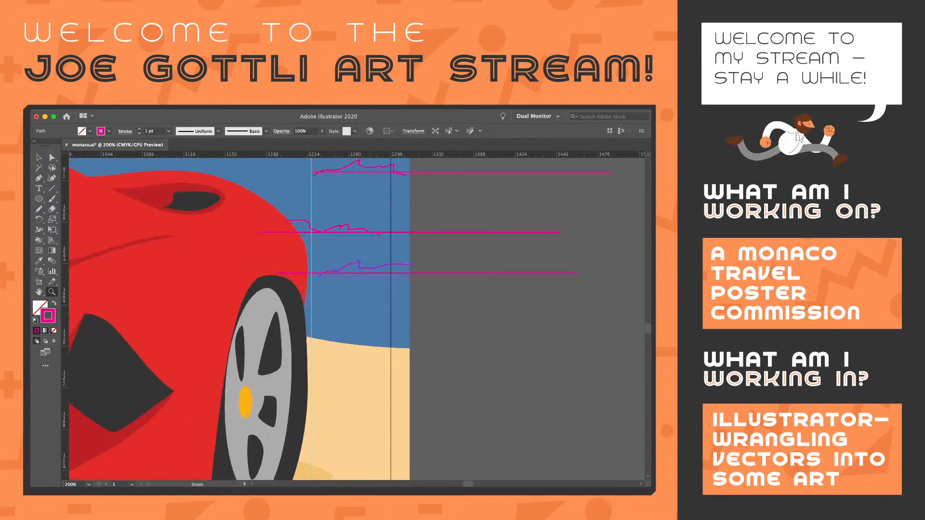
{"action": "left_click", "coordinate": [376, 319], "text": "alt"}
{"action": "left_click", "coordinate": [376, 319], "text": "alt"}
{"action": "left_click", "coordinate": [253, 282], "text": "alt"}
{"action": "left_click", "coordinate": [375, 292]}
{"action": "left_click", "coordinate": [375, 292]}
{"action": "left_click_drag", "start_coordinate": [375, 292], "coordinate": [418, 249]}
{"action": "key", "text": "v"}
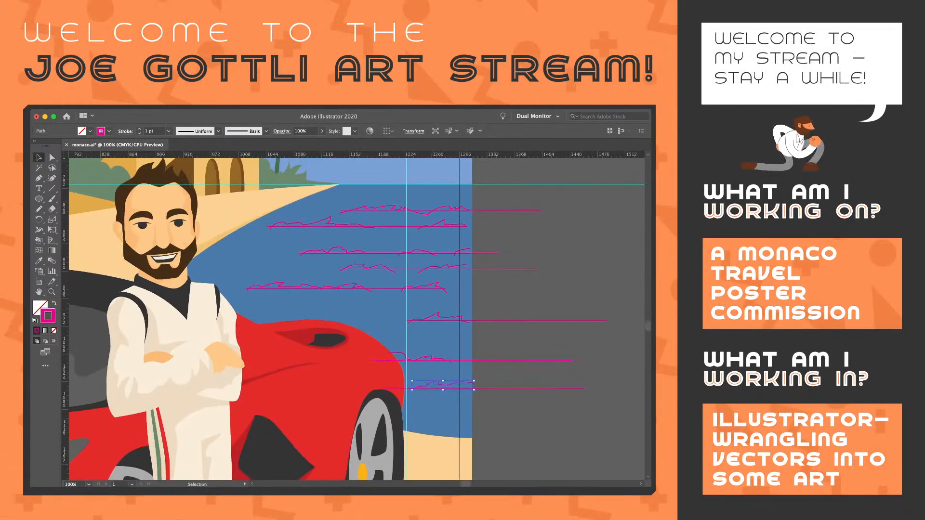
{"action": "key", "text": "super+shift+a"}
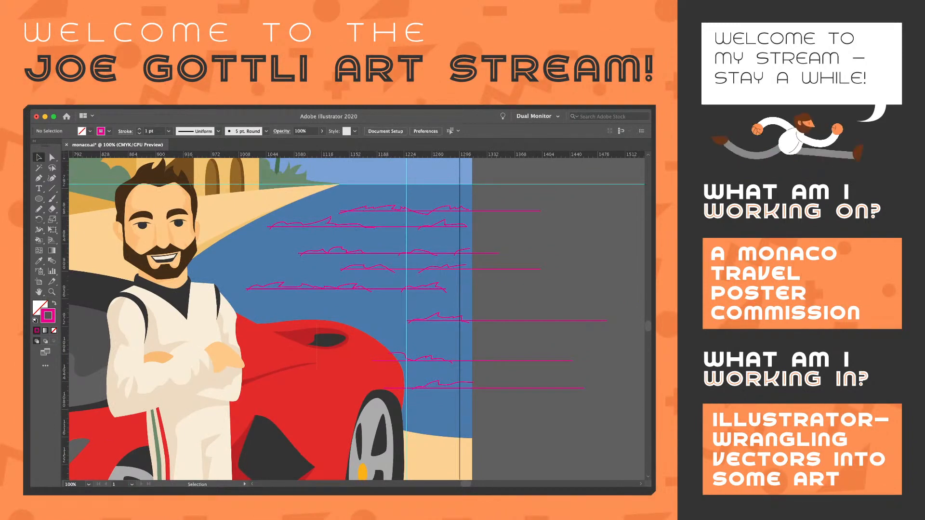
{"action": "key", "text": "super+a"}
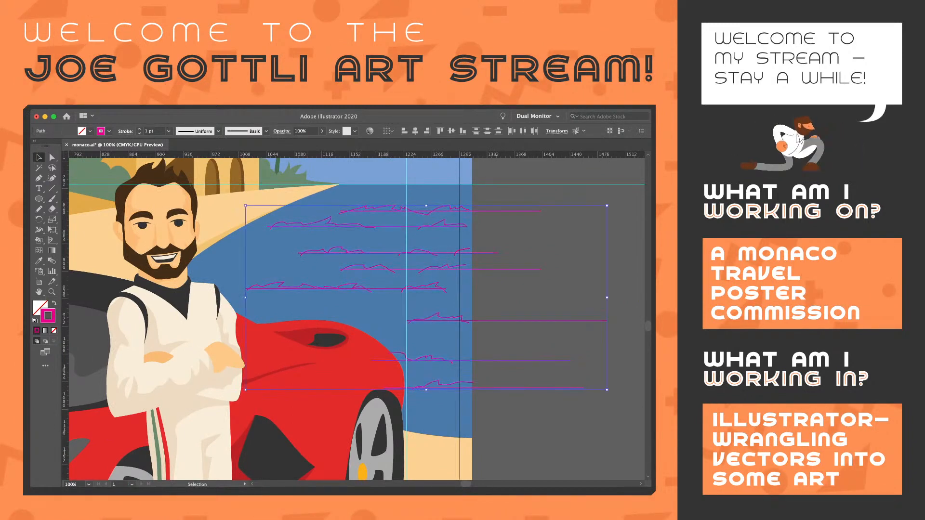
{"action": "key", "text": "super+shift+a"}
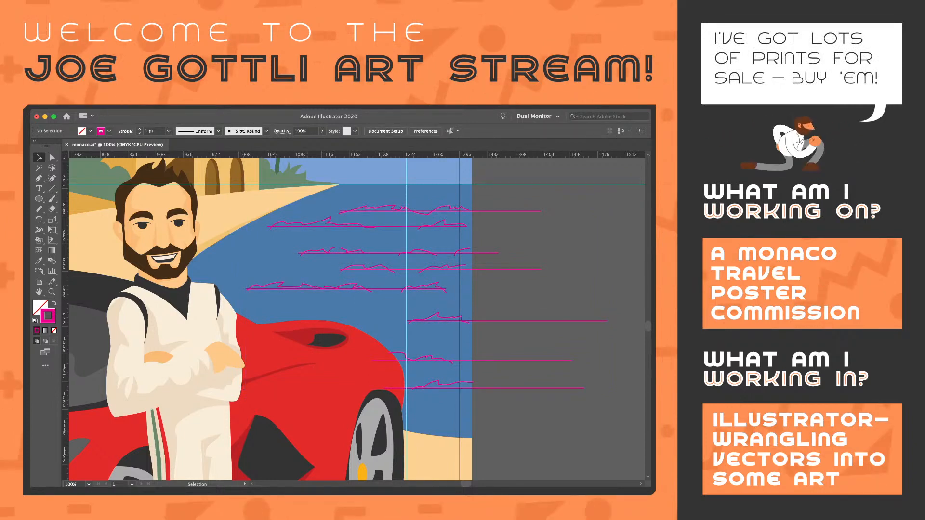
Move the uppermost row of wave lines up close to the horizon
{"action": "left_click_drag", "start_coordinate": [334, 199], "coordinate": [462, 215]}
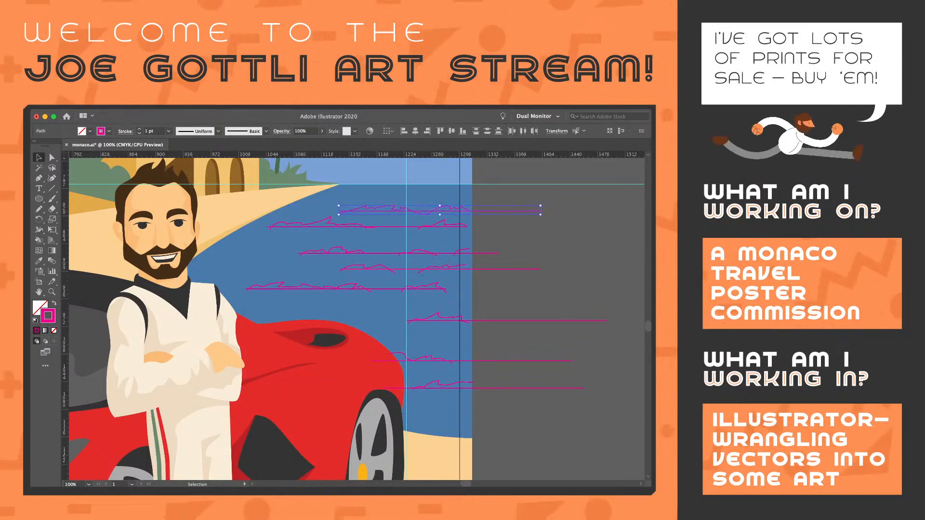
{"action": "key", "text": "super+shift+a"}
{"action": "left_click_drag", "start_coordinate": [381, 260], "coordinate": [444, 277]}
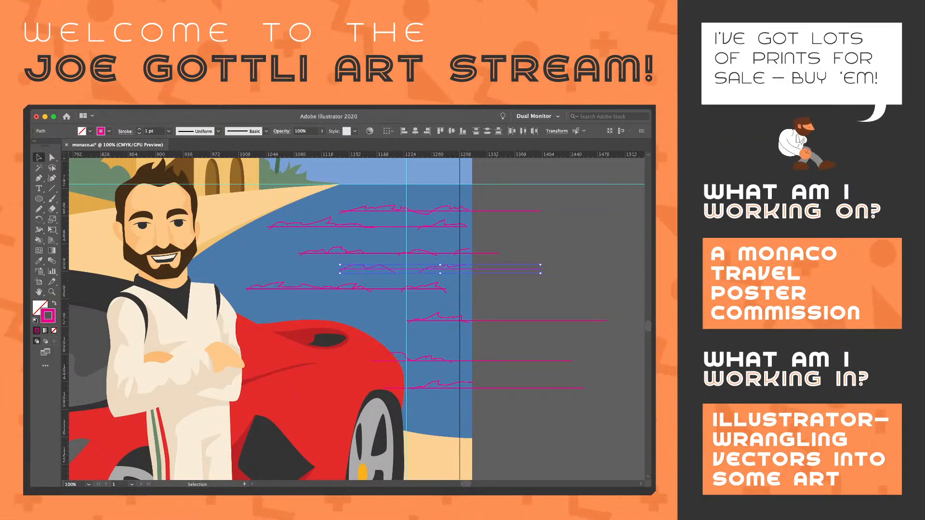
{"action": "key", "text": "super+shift+a"}
{"action": "mouse_move", "coordinate": [414, 201]}
{"action": "left_mouse_down"}
{"action": "mouse_move", "coordinate": [450, 216]}
{"action": "mouse_move", "coordinate": [440, 208]}
{"action": "mouse_move", "coordinate": [443, 193]}
{"action": "left_mouse_up"}
{"action": "key", "text": "super+shift+a"}
{"action": "key", "text": "super+shift+a"}
Move the second wave row up and slightly toward the poster's outer edge, just beneath the first row
{"action": "left_click_drag", "start_coordinate": [362, 216], "coordinate": [433, 233]}
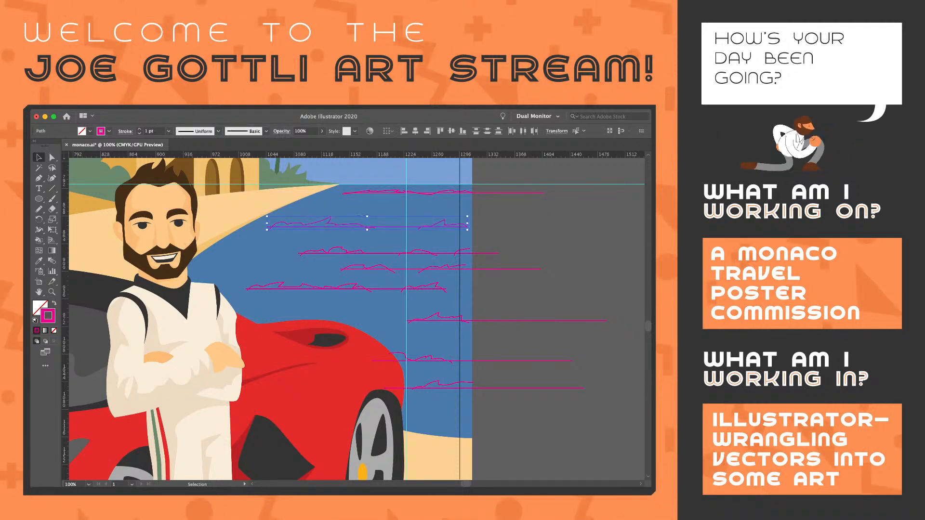
{"action": "mouse_move", "coordinate": [371, 226]}
{"action": "left_mouse_down"}
{"action": "mouse_move", "coordinate": [391, 225]}
{"action": "mouse_move", "coordinate": [401, 197]}
{"action": "left_mouse_up"}
{"action": "key", "text": "Down"}
{"action": "key", "text": "Down"}
{"action": "key", "text": "Down"}
{"action": "key", "text": "Down"}
Move the third and fourth wave rows up to tighten their spacing below the second row
{"action": "left_click_drag", "start_coordinate": [507, 246], "coordinate": [354, 259]}
{"action": "left_click_drag", "start_coordinate": [434, 252], "coordinate": [445, 227]}
{"action": "key", "text": "Up"}
{"action": "key", "text": "Up"}
{"action": "left_click_drag", "start_coordinate": [497, 259], "coordinate": [378, 276]}
{"action": "mouse_move", "coordinate": [451, 266]}
{"action": "left_mouse_down"}
{"action": "mouse_move", "coordinate": [454, 249]}
{"action": "mouse_move", "coordinate": [444, 246]}
{"action": "mouse_move", "coordinate": [346, 299]}
{"action": "left_mouse_up"}
Stretch the fifth wave row taller and raise it closer to the fourth row
{"action": "left_click", "coordinate": [553, 247]}
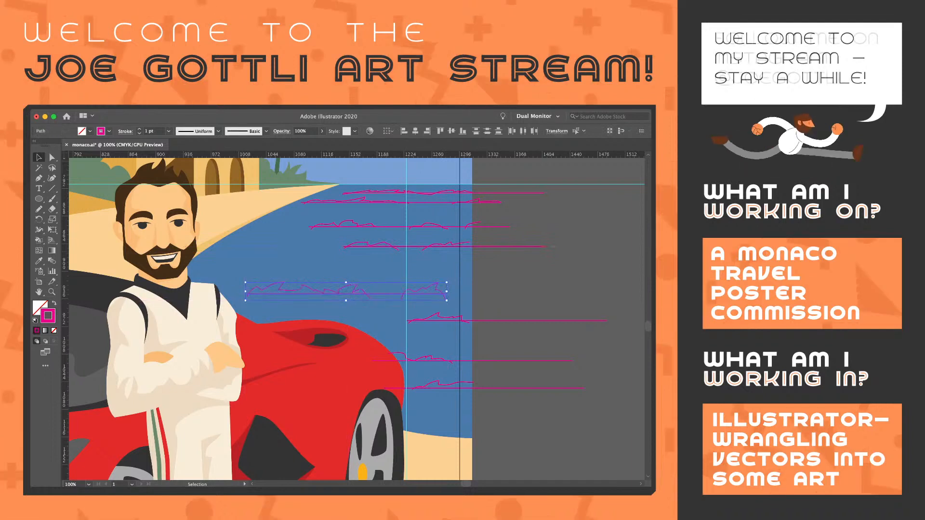
{"action": "left_click", "coordinate": [356, 285]}
{"action": "left_click", "coordinate": [464, 273]}
{"action": "left_click_drag", "start_coordinate": [464, 274], "coordinate": [358, 323]}
{"action": "left_click", "coordinate": [464, 273]}
{"action": "left_click_drag", "start_coordinate": [396, 299], "coordinate": [393, 282]}
Stretch the sixth wave row slightly taller and shift it up and toward the driver
{"action": "left_click_drag", "start_coordinate": [491, 301], "coordinate": [448, 332]}
{"action": "left_click_drag", "start_coordinate": [506, 312], "coordinate": [507, 306]}
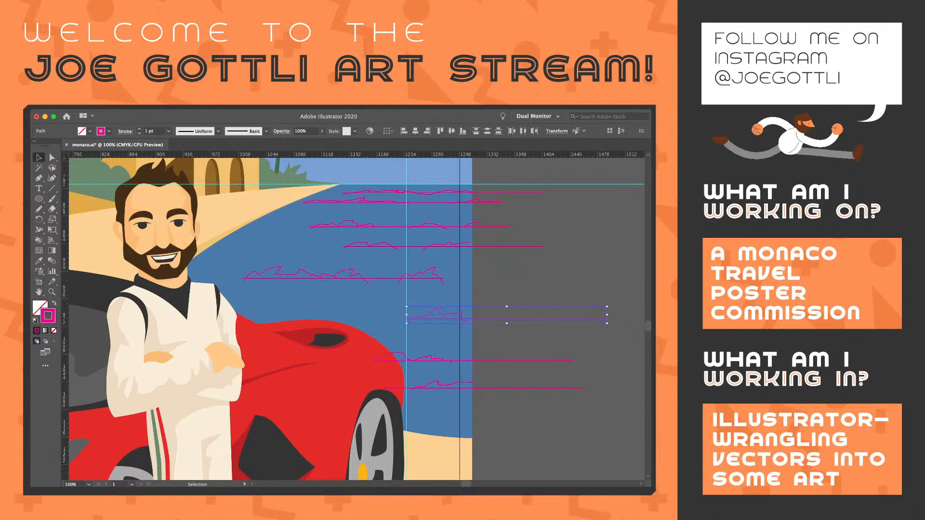
{"action": "left_click_drag", "start_coordinate": [592, 319], "coordinate": [575, 311]}
{"action": "left_click", "coordinate": [574, 337]}
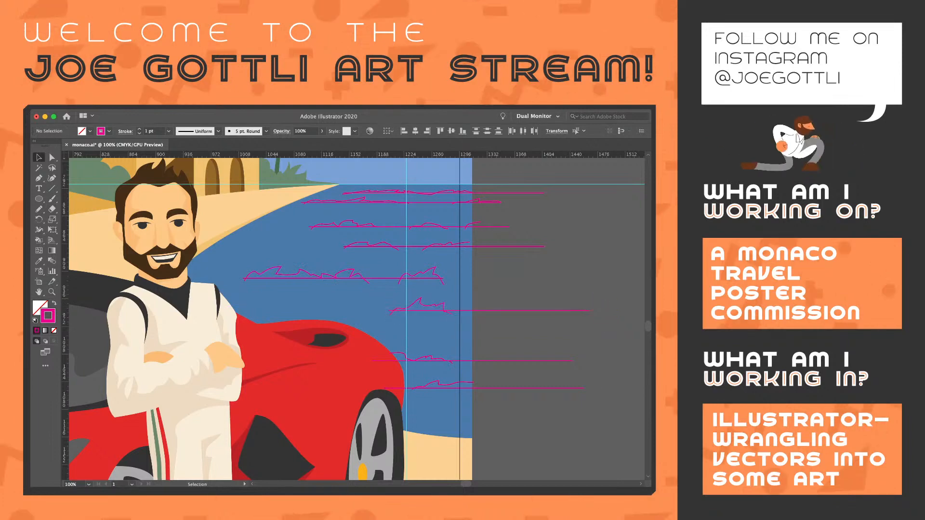
Save the poster file
{"action": "key", "text": "a"}
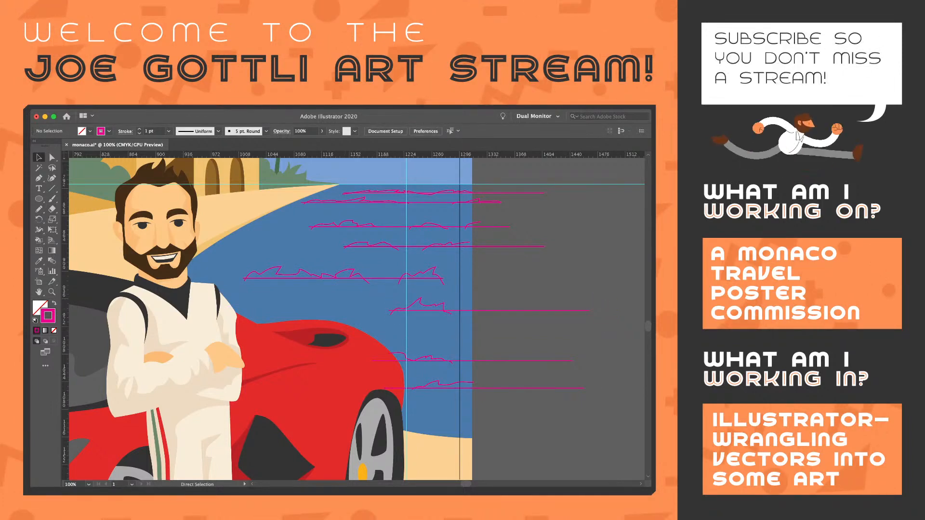
{"action": "key", "text": "super+s"}
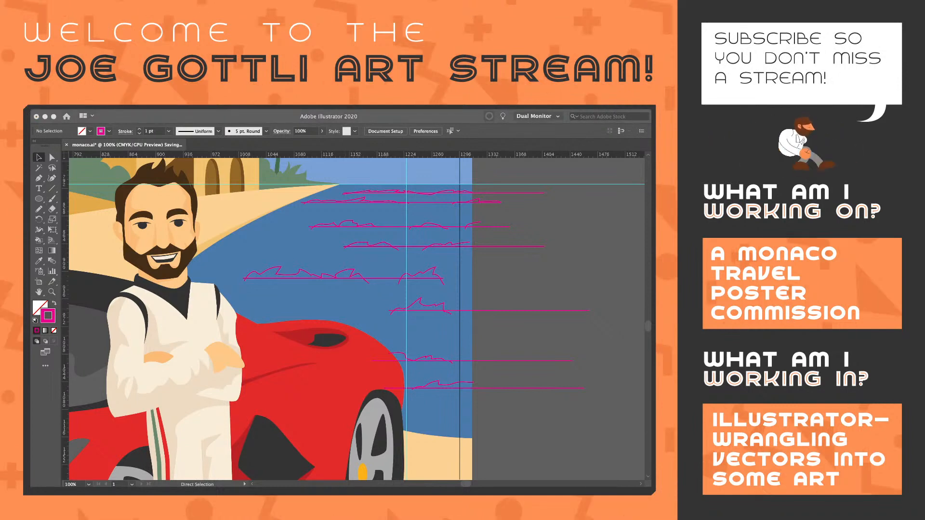
{"action": "key", "text": "super+Tab"}
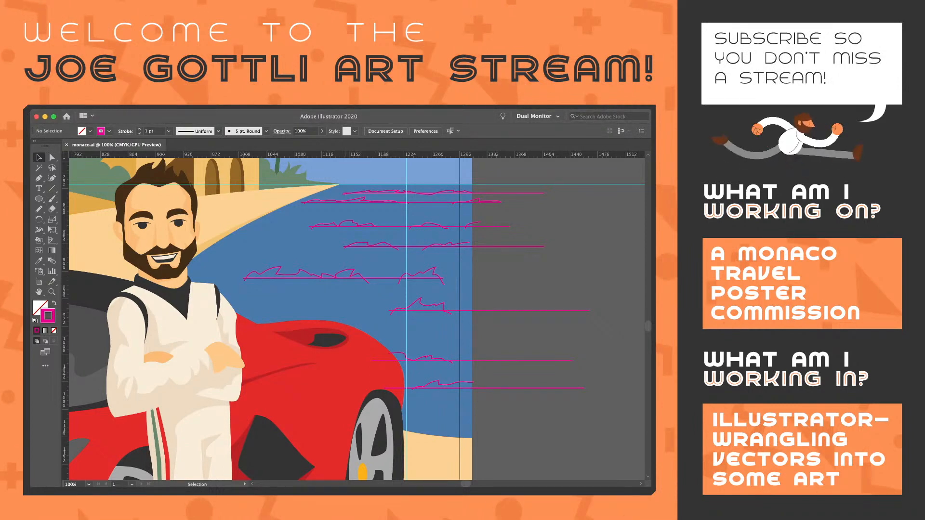
Shift the seventh wave row slightly upward and stretch the lowest wave row downward
{"action": "mouse_move", "coordinate": [424, 345]}
{"action": "left_mouse_down"}
{"action": "mouse_move", "coordinate": [446, 370]}
{"action": "mouse_move", "coordinate": [487, 345]}
{"action": "mouse_move", "coordinate": [418, 355]}
{"action": "left_mouse_up"}
{"action": "left_click", "coordinate": [434, 388]}
{"action": "left_click_drag", "start_coordinate": [484, 389], "coordinate": [484, 396]}
{"action": "key", "text": "super+minus"}
{"action": "key", "text": "super+minus"}
{"action": "key", "text": "super+shift+a"}
{"action": "scroll", "coordinate": [483, 396], "scroll_direction": "left", "scroll_amount": 2}
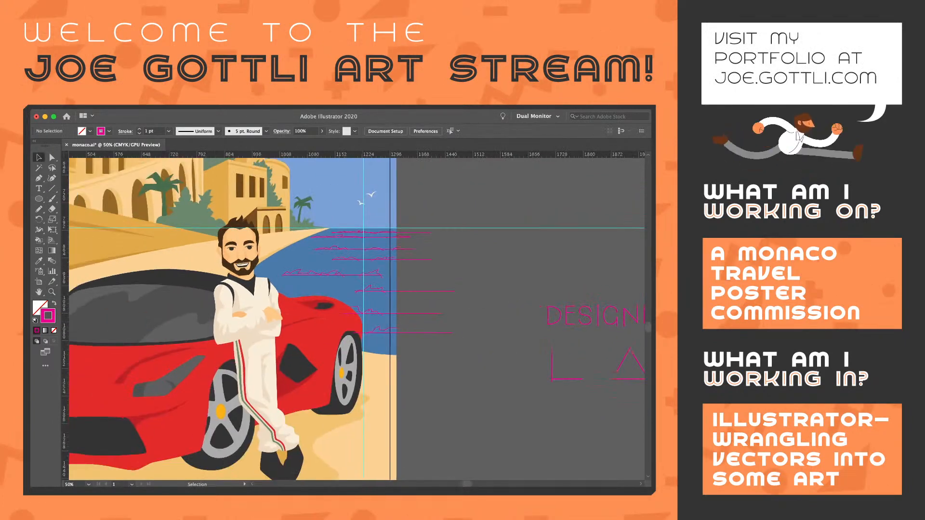
Cut all the wave lines and paste them in front inside the sea's Live Paint group
{"action": "left_click_drag", "start_coordinate": [332, 215], "coordinate": [410, 354]}
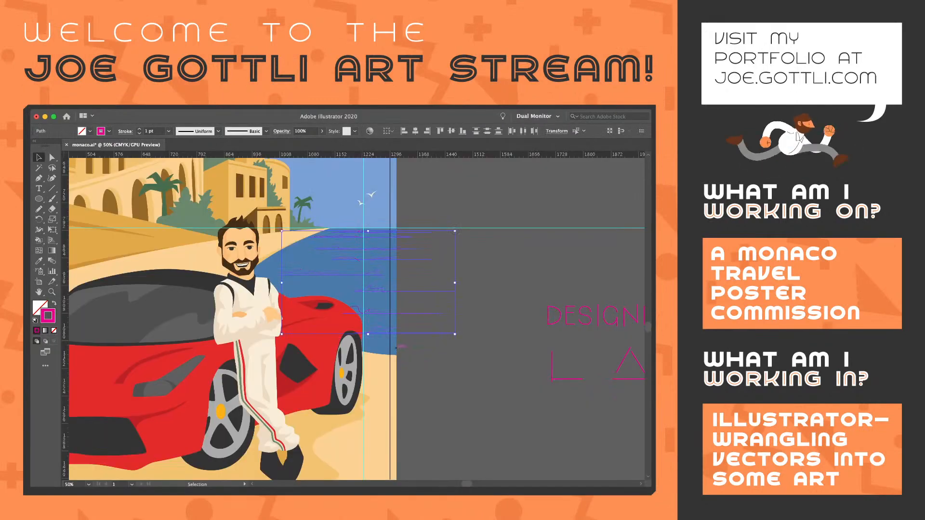
{"action": "key", "text": "Delete"}
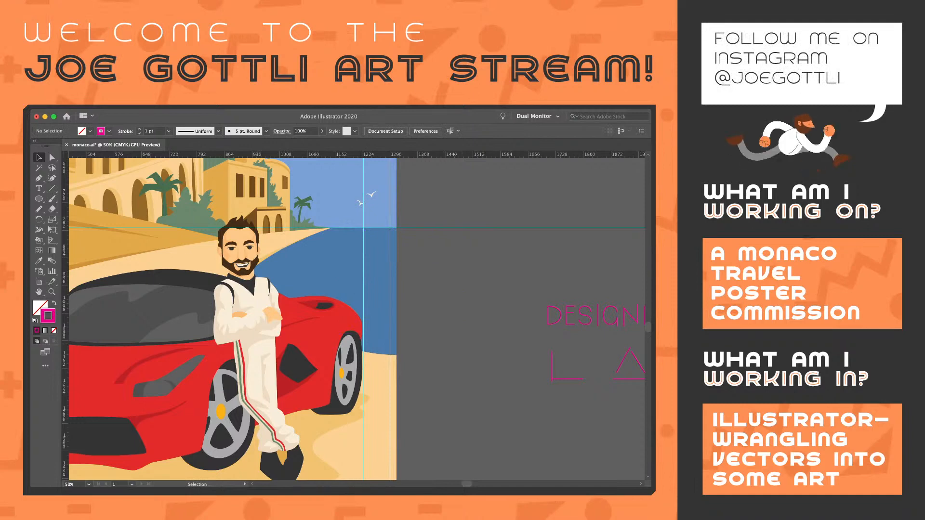
{"action": "double_click", "coordinate": [328, 270]}
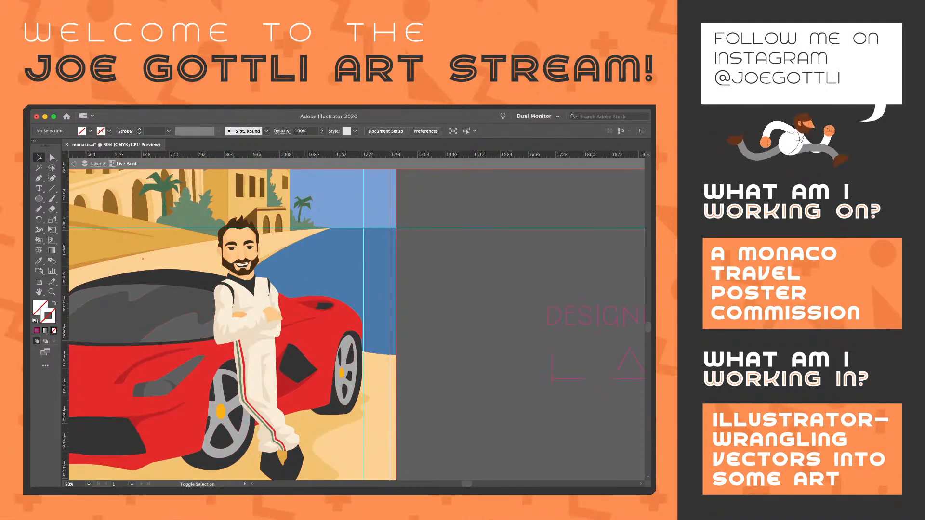
{"action": "key", "text": "super+f"}
{"action": "key", "text": "Escape"}
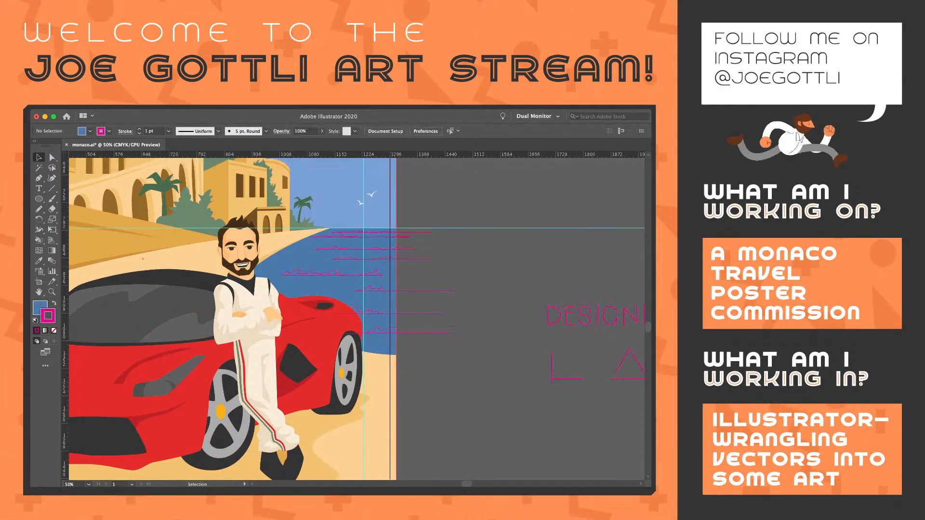
Sample the sky's light blue and fill the waves of the uppermost row with Live Paint
{"action": "key", "text": "z"}
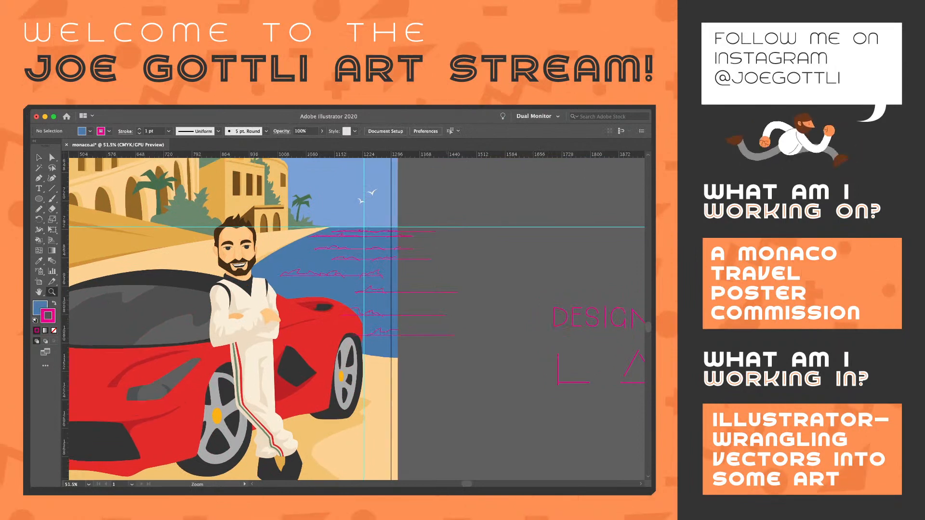
{"action": "left_click", "coordinate": [356, 262]}
{"action": "left_click", "coordinate": [356, 262]}
{"action": "key", "text": "i"}
{"action": "left_click", "coordinate": [352, 280]}
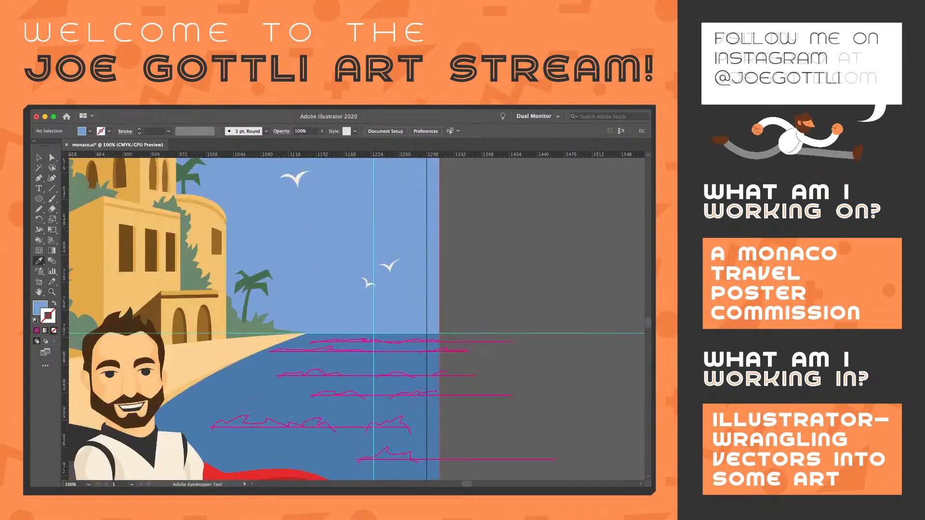
{"action": "key", "text": "k"}
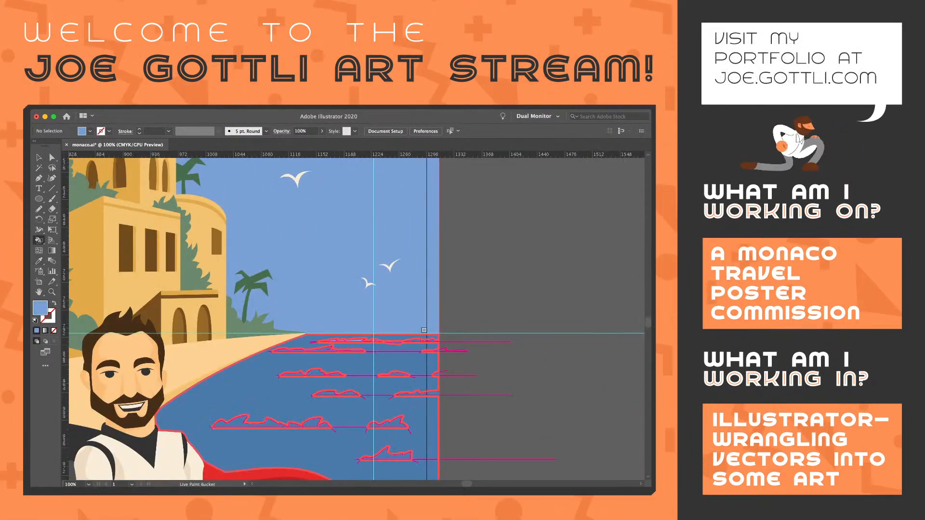
{"action": "left_click", "coordinate": [413, 341]}
Fill the wave shapes along the second sea line with the light blue
{"action": "key", "text": "z"}
{"action": "left_click", "coordinate": [386, 337]}
{"action": "left_click", "coordinate": [387, 336]}
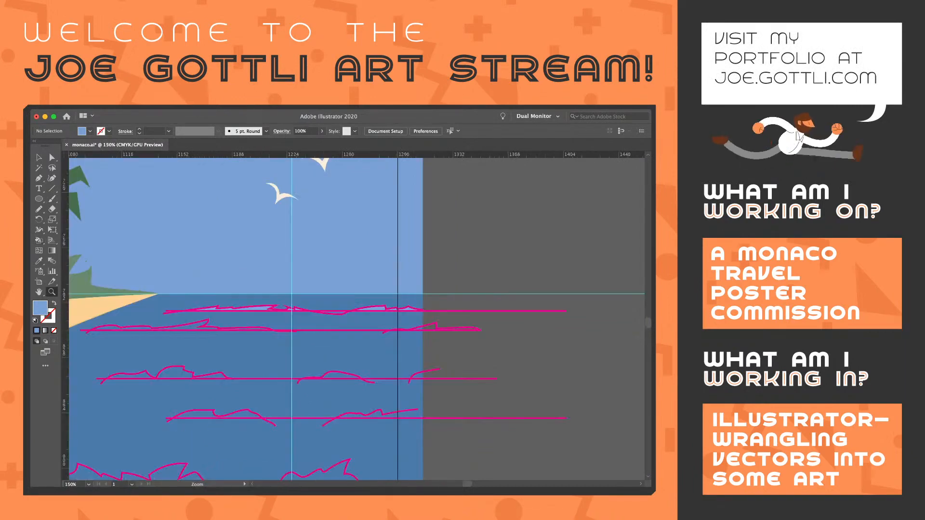
{"action": "left_click_drag", "start_coordinate": [386, 337], "coordinate": [489, 304]}
{"action": "key", "text": "k"}
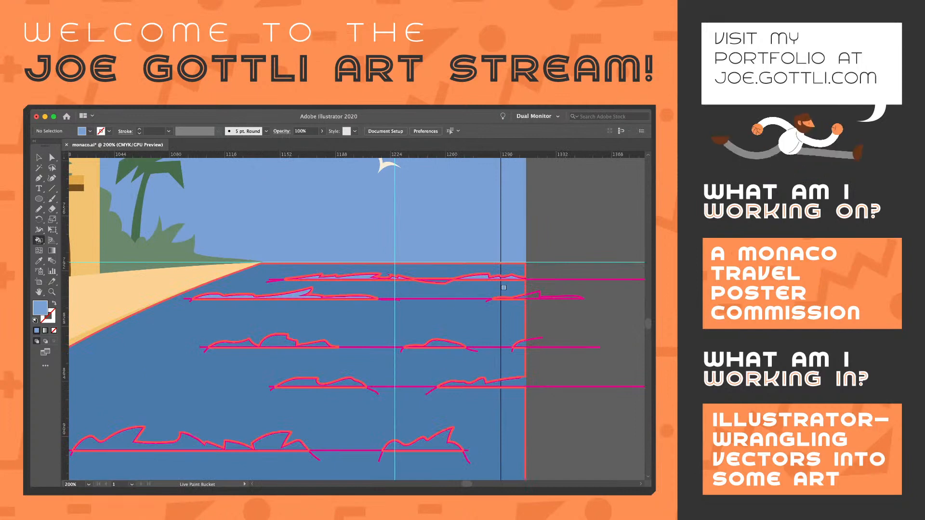
{"action": "left_click", "coordinate": [521, 297]}
{"action": "left_click", "coordinate": [534, 296]}
Fill the wave shapes along the third and fourth sea lines with the light blue
{"action": "left_click", "coordinate": [315, 340]}
{"action": "left_click", "coordinate": [279, 340]}
{"action": "left_click", "coordinate": [234, 343]}
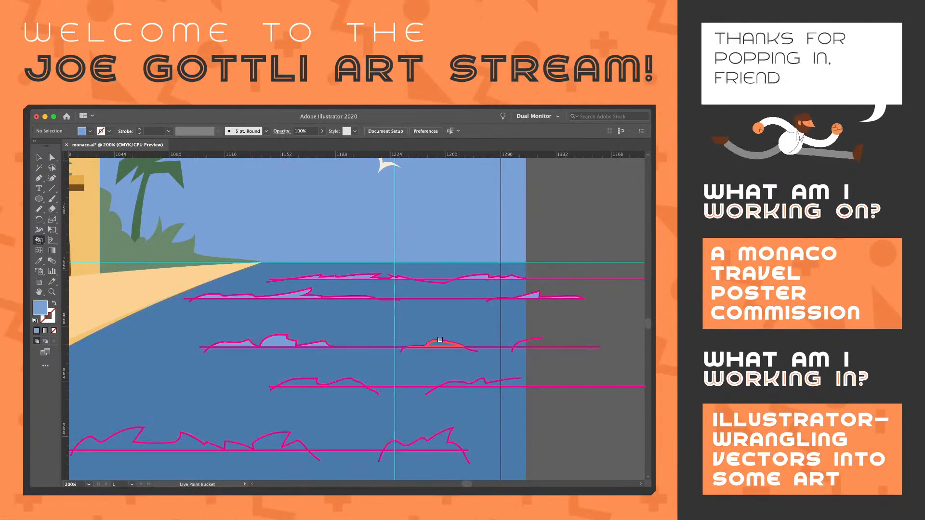
{"action": "left_click", "coordinate": [440, 340]}
{"action": "left_click", "coordinate": [519, 344]}
{"action": "left_click", "coordinate": [478, 384]}
{"action": "left_click", "coordinate": [504, 384]}
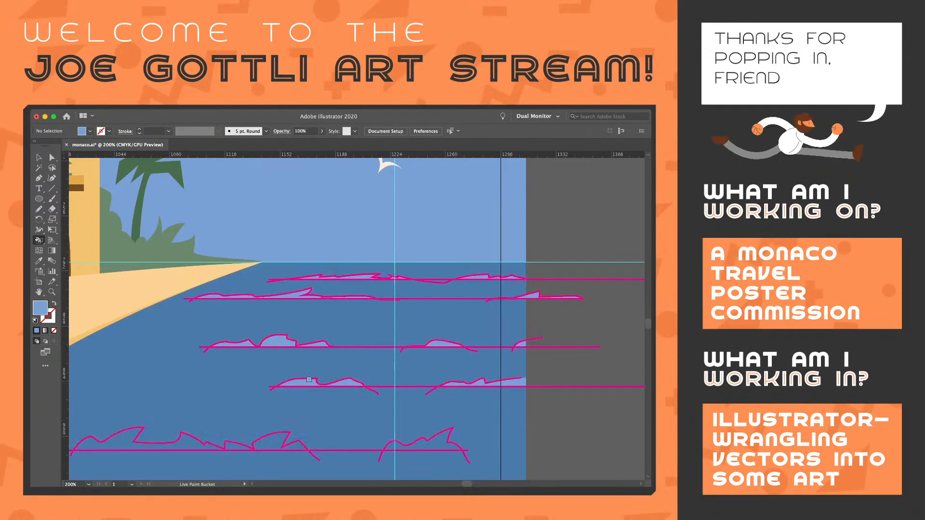
Fill all the crests of both wave groups on the fifth sea line with light blue
{"action": "left_click_drag", "start_coordinate": [337, 381], "coordinate": [610, 298]}
{"action": "left_click", "coordinate": [393, 358]}
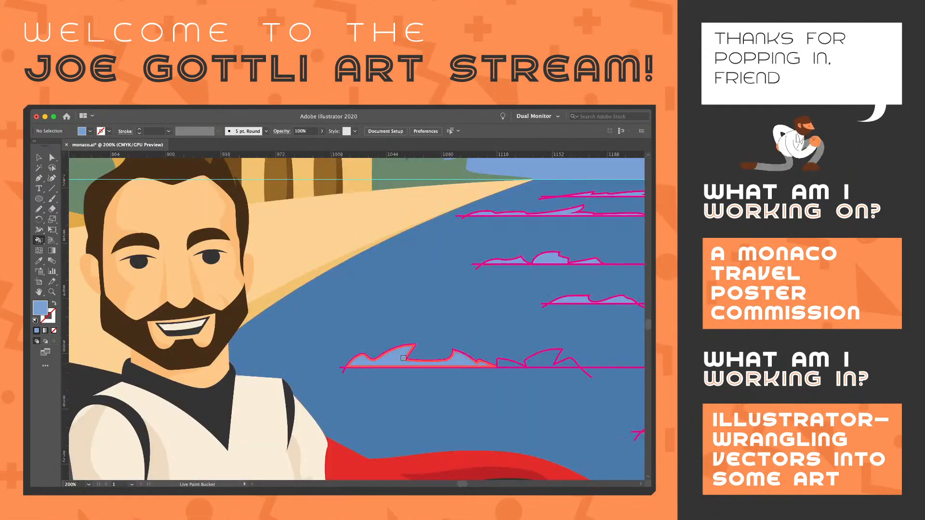
{"action": "left_click_drag", "start_coordinate": [508, 362], "coordinate": [274, 347]}
{"action": "left_click", "coordinate": [310, 338]}
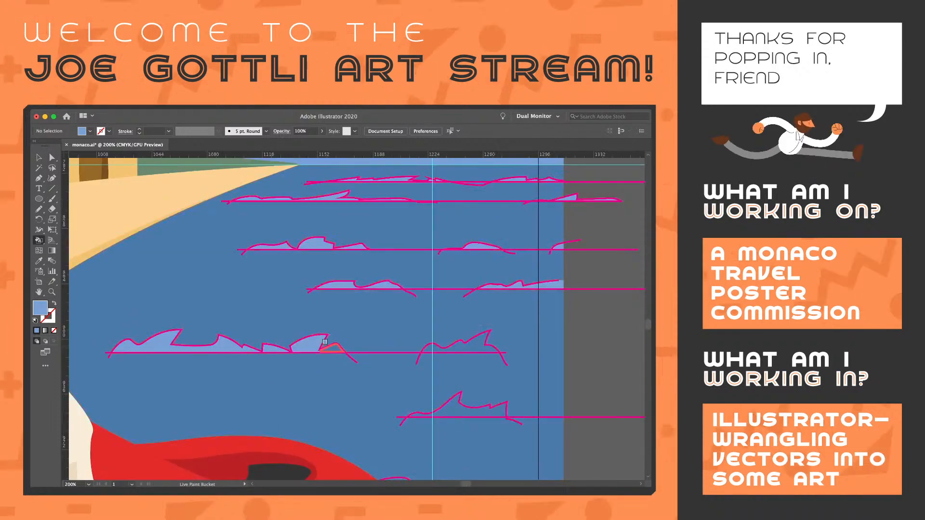
{"action": "left_click", "coordinate": [452, 344]}
Fill the waves on the sixth, seventh and lowest sea lines with light blue
{"action": "left_click", "coordinate": [460, 409]}
{"action": "scroll", "coordinate": [393, 368], "scroll_direction": "down", "scroll_amount": 5}
{"action": "left_click", "coordinate": [393, 369]}
{"action": "left_click", "coordinate": [449, 375]}
{"action": "left_click", "coordinate": [483, 434]}
Select the sea's Live Paint group and remove the magenta stroke from its wave lines
{"action": "key", "text": "z"}
{"action": "left_click", "coordinate": [451, 395], "text": "alt"}
{"action": "left_click", "coordinate": [449, 392], "text": "alt"}
{"action": "left_click", "coordinate": [419, 369], "text": "alt"}
{"action": "left_click", "coordinate": [404, 355], "text": "alt"}
{"action": "left_click_drag", "start_coordinate": [403, 354], "coordinate": [498, 447]}
{"action": "left_click", "coordinate": [39, 158]}
{"action": "left_click", "coordinate": [332, 303]}
{"action": "key", "text": "x"}
{"action": "key", "text": "/"}
{"action": "left_click", "coordinate": [404, 336]}
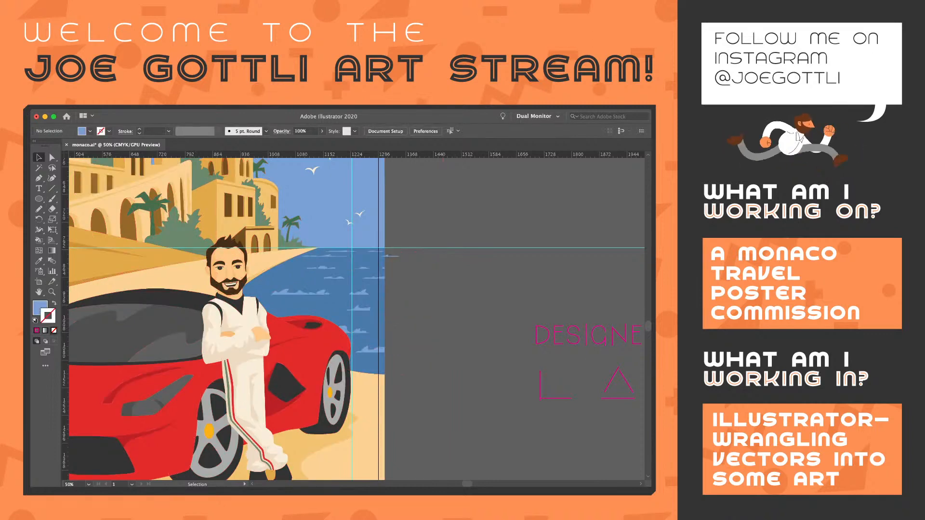
Examine the light blue waves in the context of the whole poster and close up
{"action": "key", "text": "z"}
{"action": "left_click", "coordinate": [402, 336], "text": "alt"}
{"action": "left_click", "coordinate": [384, 320], "text": "alt"}
{"action": "left_click", "coordinate": [382, 318], "text": "alt"}
{"action": "left_click_drag", "start_coordinate": [253, 324], "coordinate": [401, 319]}
{"action": "left_click", "coordinate": [400, 319]}
{"action": "left_click", "coordinate": [402, 318]}
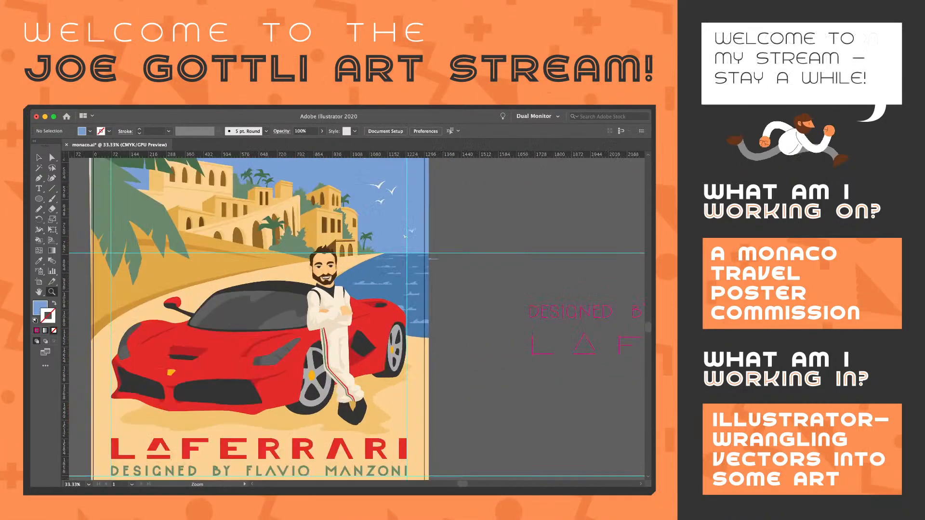
{"action": "left_click", "coordinate": [401, 319]}
{"action": "left_click", "coordinate": [400, 320]}
{"action": "key", "text": "ctrl+plus"}
{"action": "key", "text": "v"}
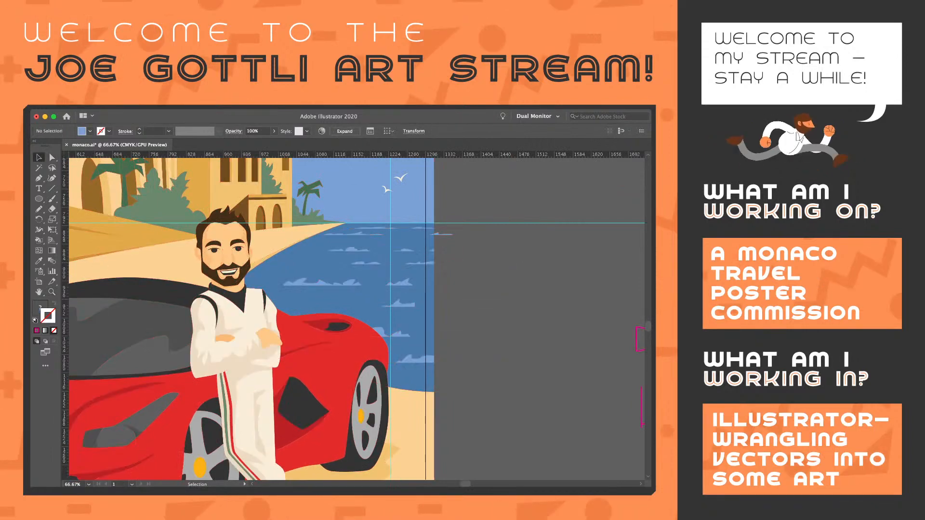
{"action": "key", "text": "super+z"}
{"action": "key", "text": "super+z"}
{"action": "key", "text": "super+z"}
{"action": "key", "text": "super+z"}
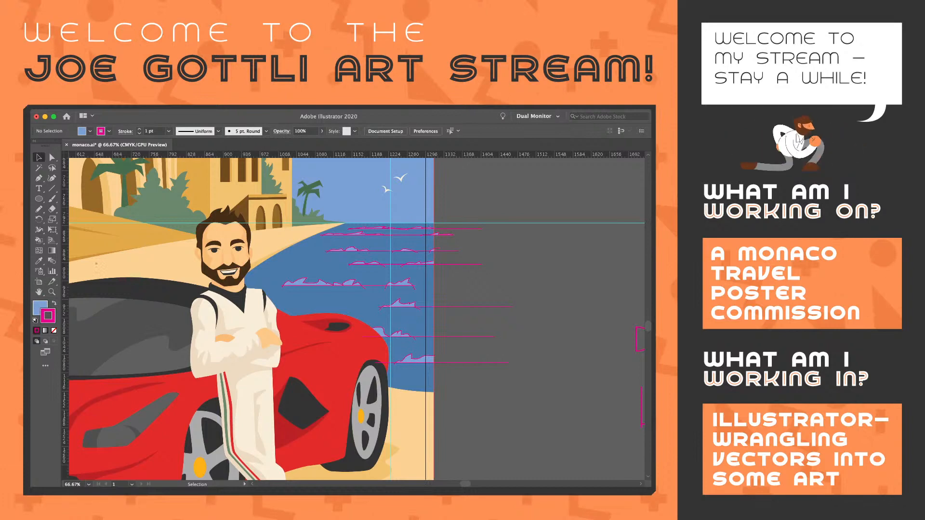
{"action": "key", "text": "super+shift+z"}
{"action": "key", "text": "super+shift+z"}
{"action": "key", "text": "super+shift+z"}
{"action": "key", "text": "super+shift+z"}
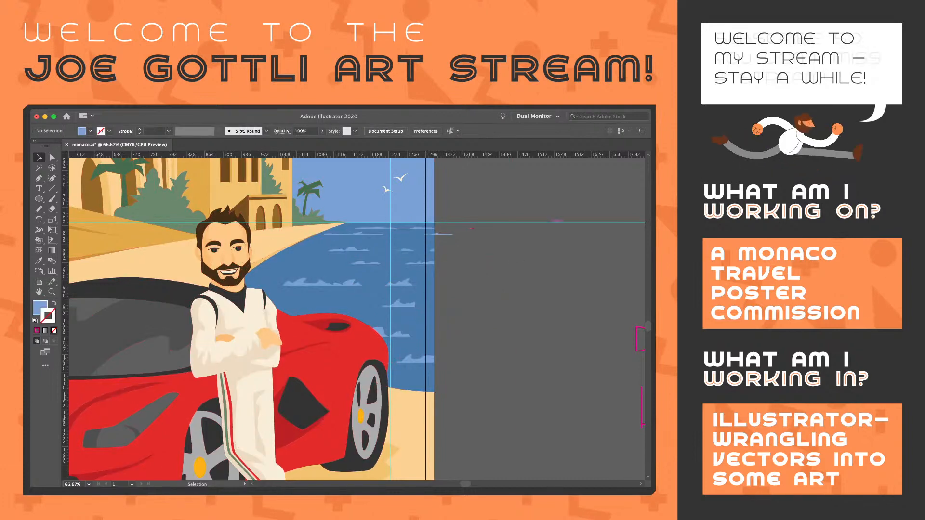
Bring back the stroked wave lines as a copy and move it toward the driver and slightly down
{"action": "key", "text": "super+z"}
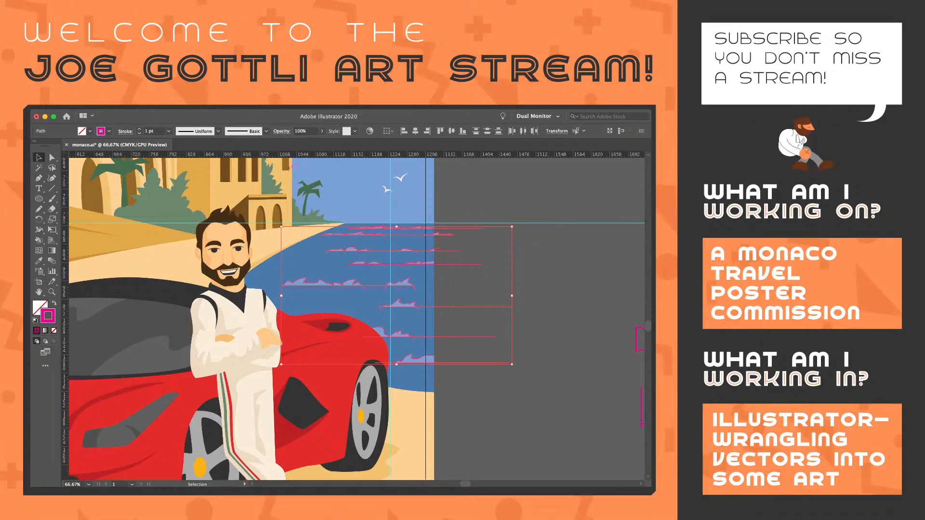
{"action": "left_click_drag", "start_coordinate": [396, 294], "coordinate": [338, 298]}
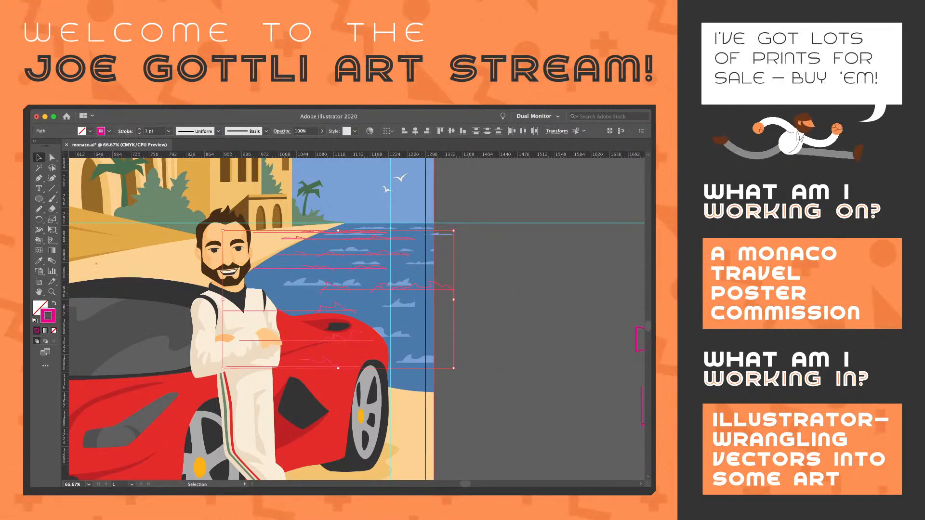
Nudge all copied wave lines slightly toward the driver, then shift the second line with its waves seaward, between the second and third blue wave rows
{"action": "left_click_drag", "start_coordinate": [347, 250], "coordinate": [331, 249]}
{"action": "key", "text": "z"}
{"action": "left_click", "coordinate": [372, 269]}
{"action": "left_click", "coordinate": [371, 271]}
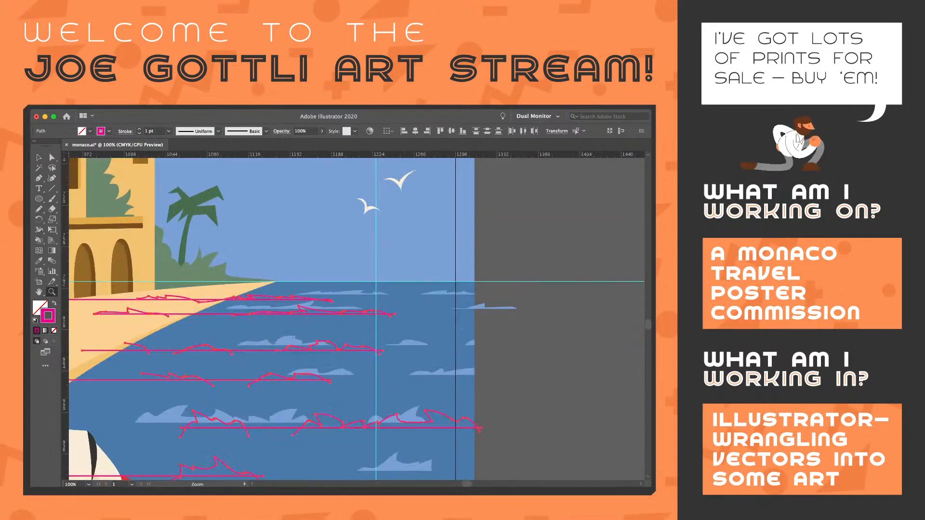
{"action": "left_click", "coordinate": [365, 289]}
{"action": "left_click_drag", "start_coordinate": [308, 308], "coordinate": [447, 240]}
{"action": "key", "text": "v"}
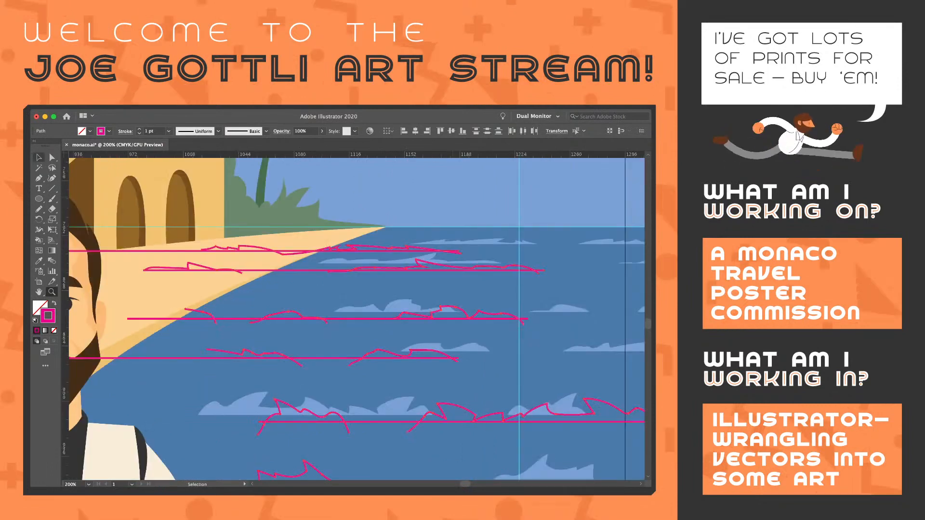
{"action": "left_click", "coordinate": [376, 285]}
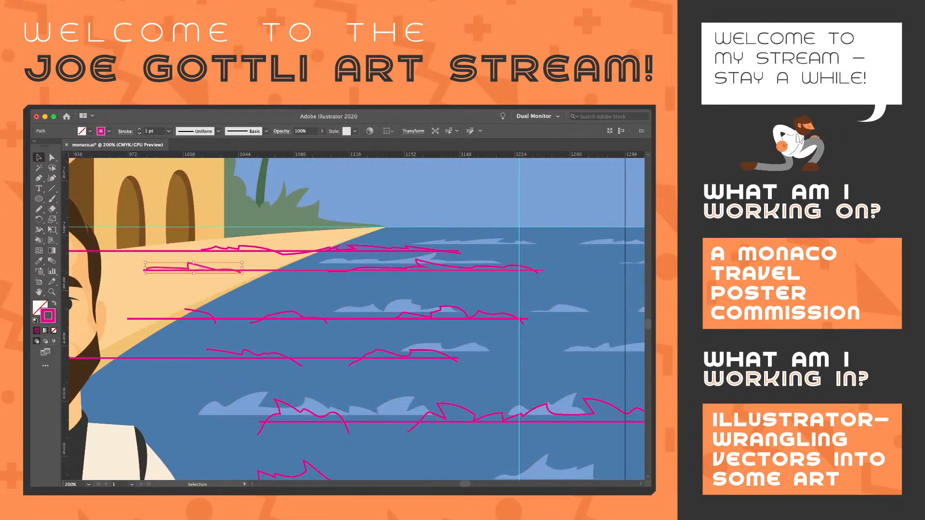
{"action": "left_click", "coordinate": [280, 271], "text": "shift"}
{"action": "left_click", "coordinate": [376, 268], "text": "shift"}
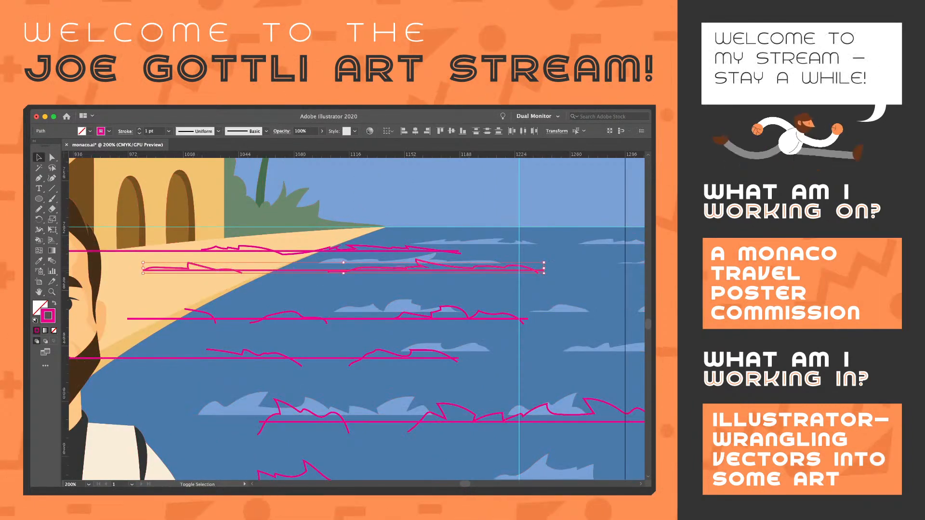
{"action": "left_click", "coordinate": [395, 267], "text": "shift"}
{"action": "left_click_drag", "start_coordinate": [433, 271], "coordinate": [519, 281]}
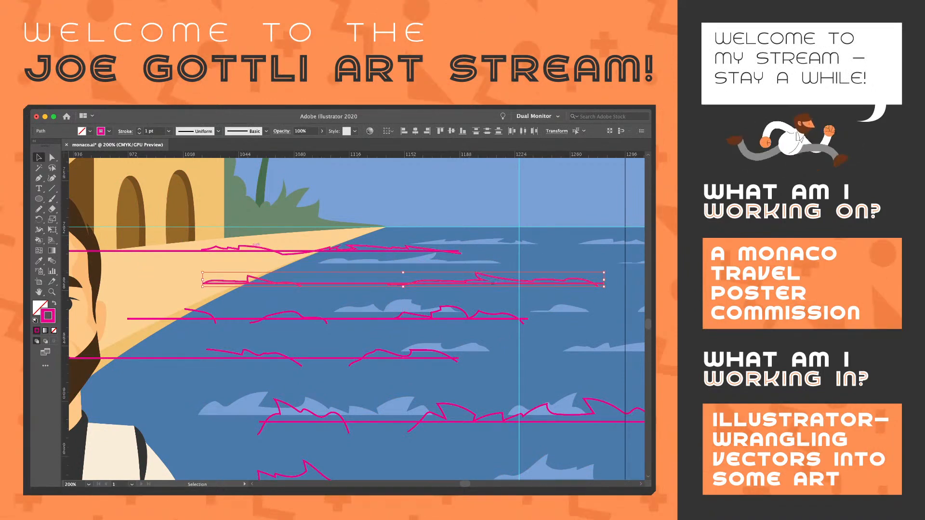
Move the topmost copied wave line with its waves seaward, between the two uppermost rows of light blue waves
{"action": "left_click", "coordinate": [256, 248]}
{"action": "left_click", "coordinate": [163, 250], "text": "shift"}
{"action": "left_click_drag", "start_coordinate": [163, 250], "coordinate": [273, 253]}
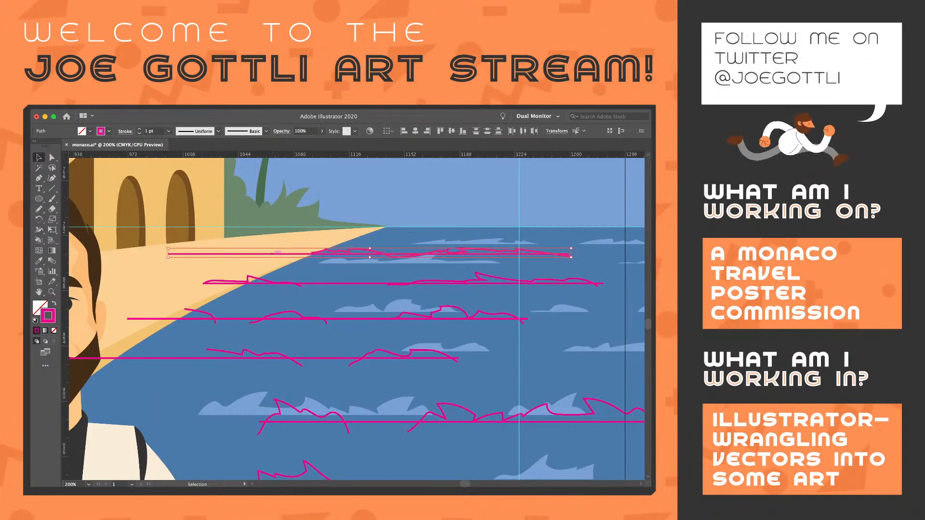